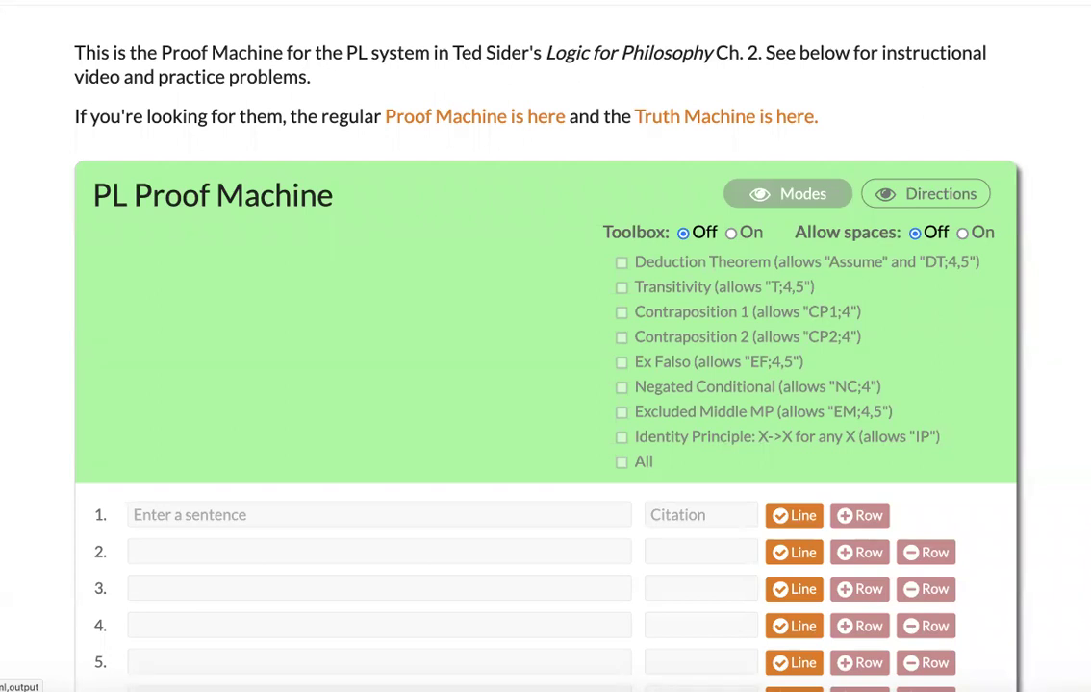
# - Display the directions, then enter ~P on line 1 with the citation Premise and check the line
pyautogui.click(890, 196)
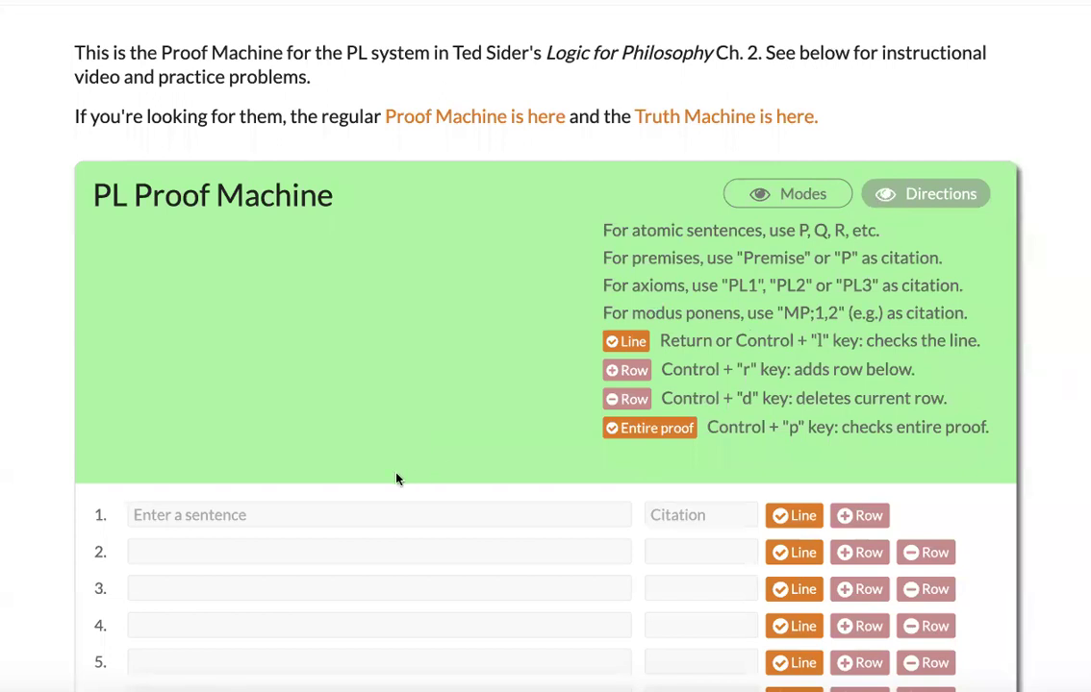
pyautogui.click(245, 518)
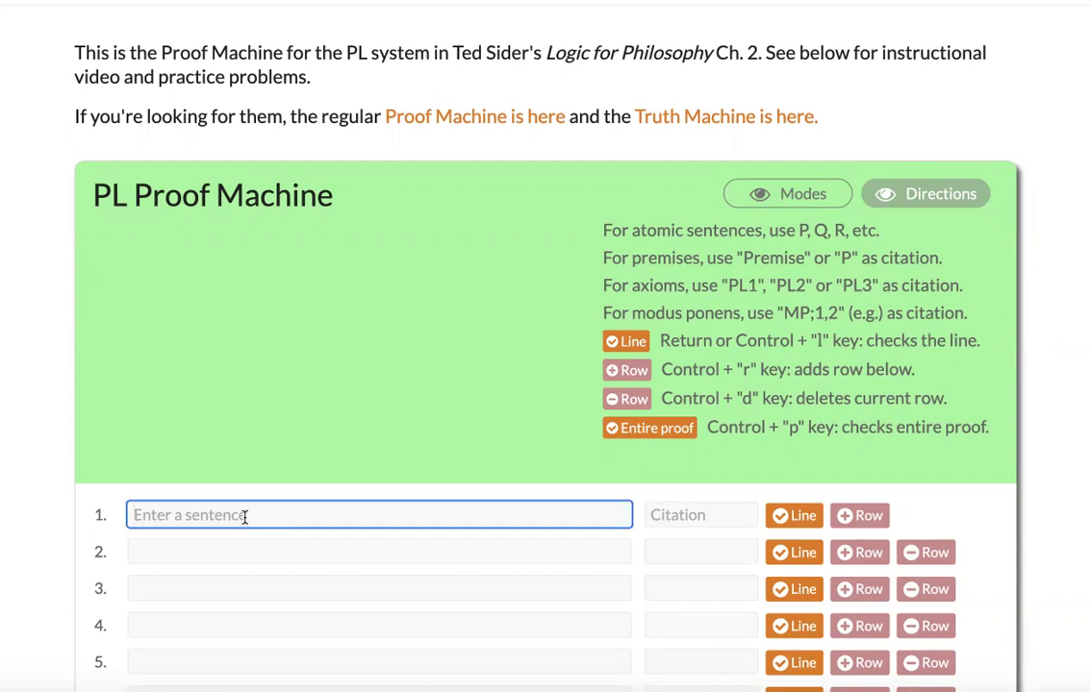
pyautogui.write('~P')
pyautogui.press('Tab')
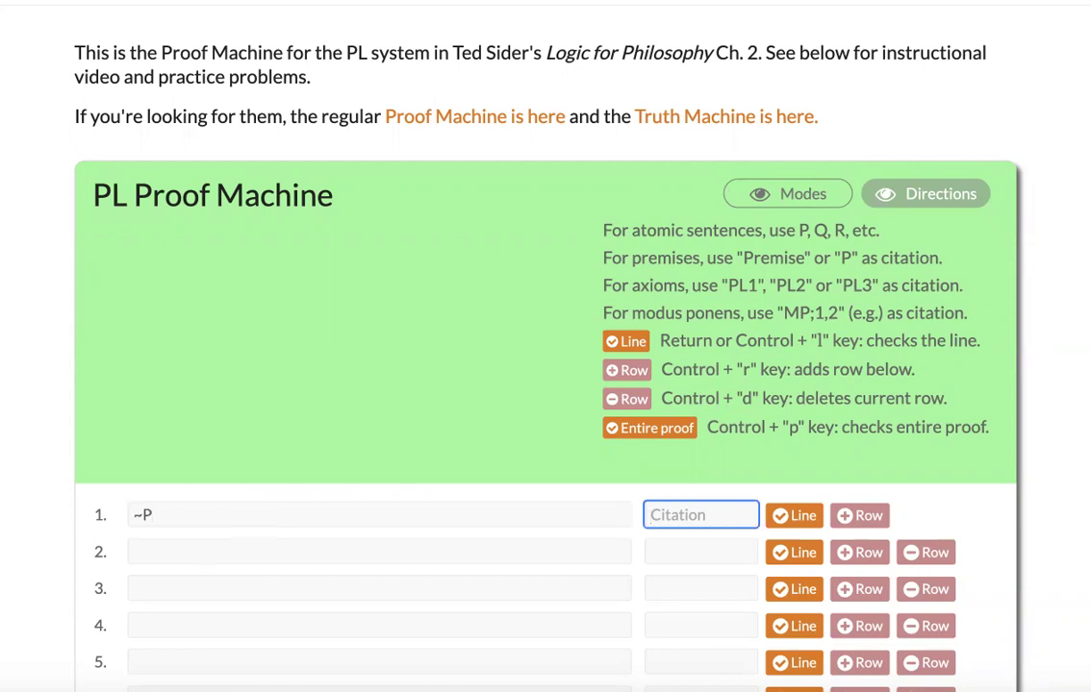
pyautogui.write('Premise')
pyautogui.press('Return')
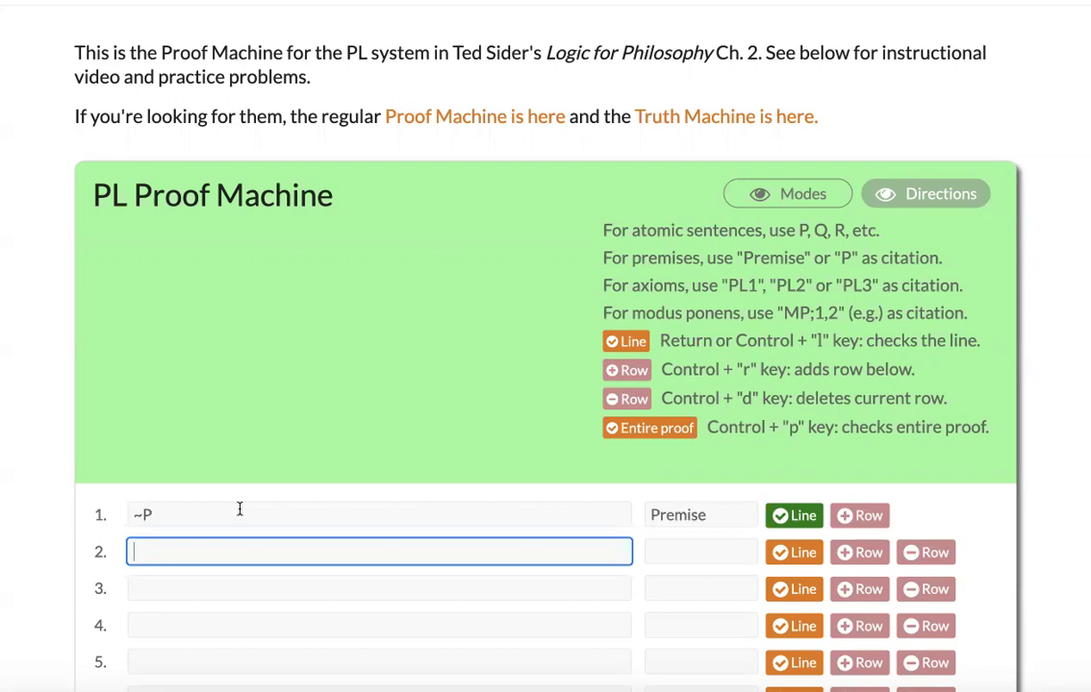
# - Enter P->(Q->P) on line 2 with the citation PL1 and check the line
pyautogui.write('P->(Q->P)')
pyautogui.press('Tab')
pyautogui.write('PL')
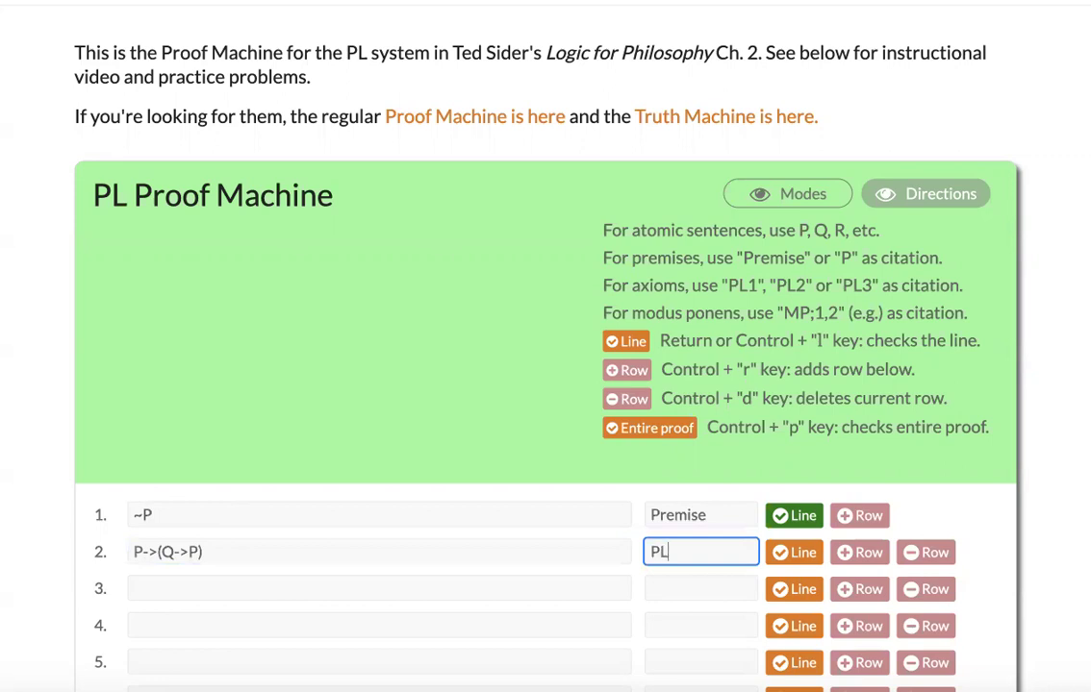
pyautogui.write('1')
pyautogui.press('Return')
# - Change the sentence on line 2 to ~P->(~~Q->~P) and check the line again
pyautogui.scroll(-1, 231, 541)
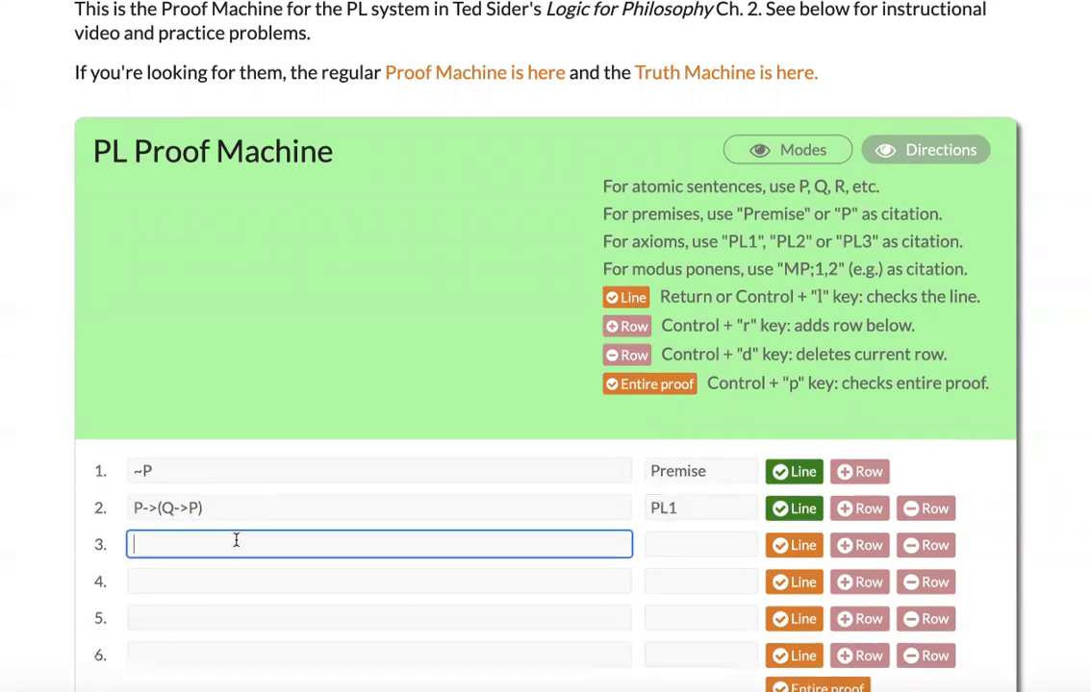
pyautogui.click(133, 504)
pyautogui.write('~')
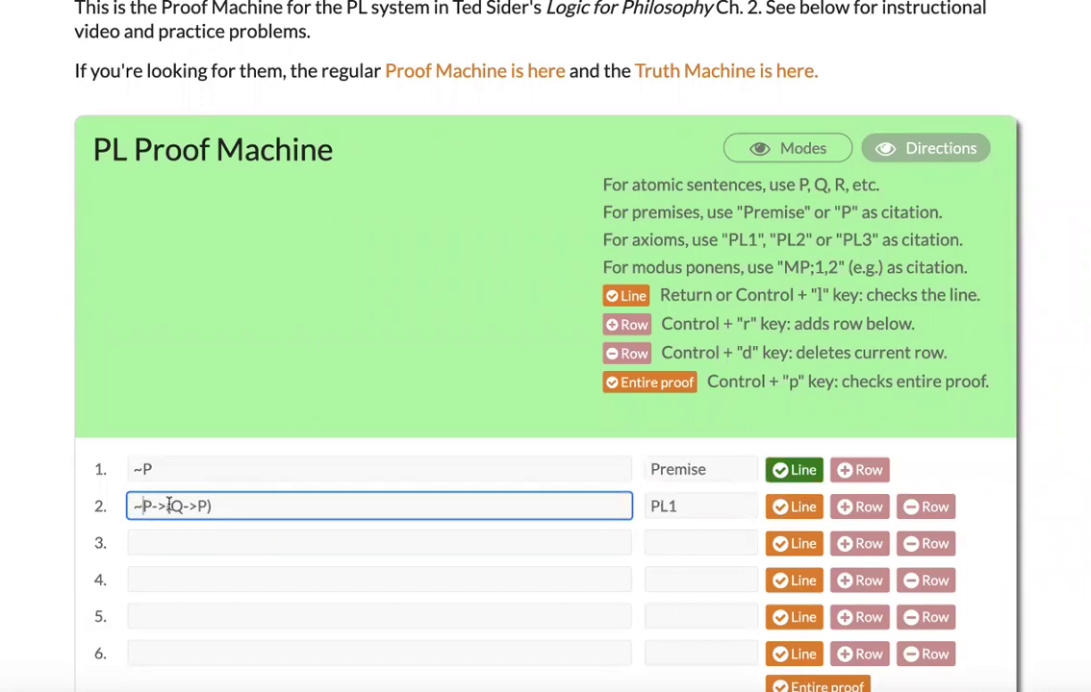
pyautogui.click(169, 506)
pyautogui.write('~~')
pyautogui.click(224, 506)
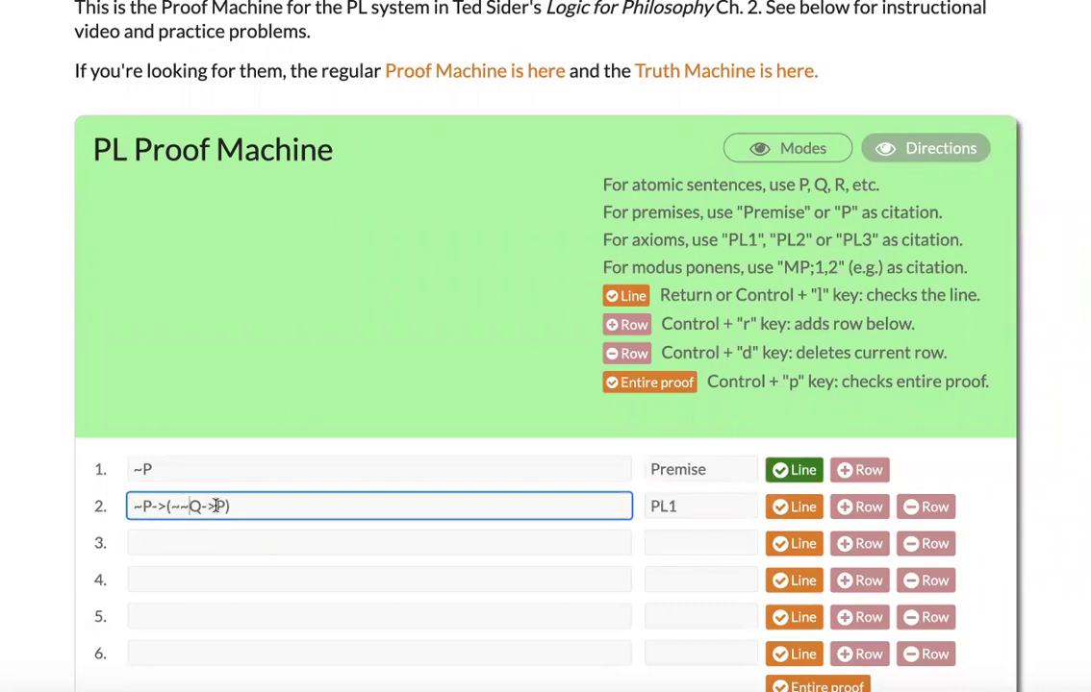
pyautogui.write('~')
pyautogui.press('Return')
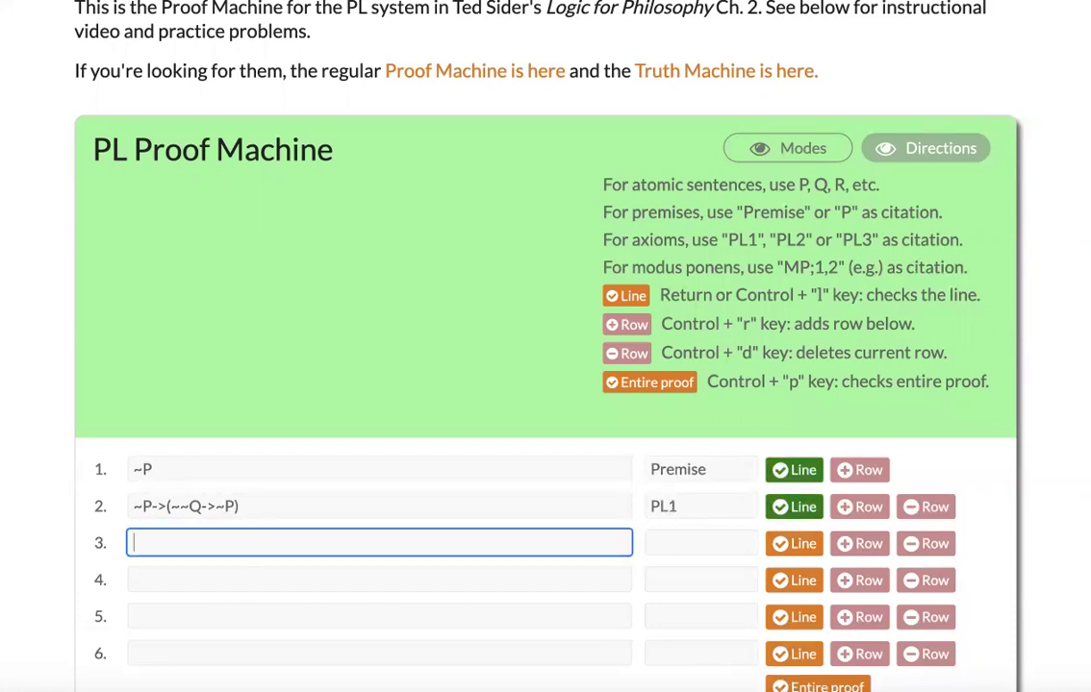
# - Enter ~~Q->~P on line 3 with the citation MP;1,2 and check the line
pyautogui.write('~~Q->~P')
pyautogui.press('Tab')
pyautogui.write('MP;')
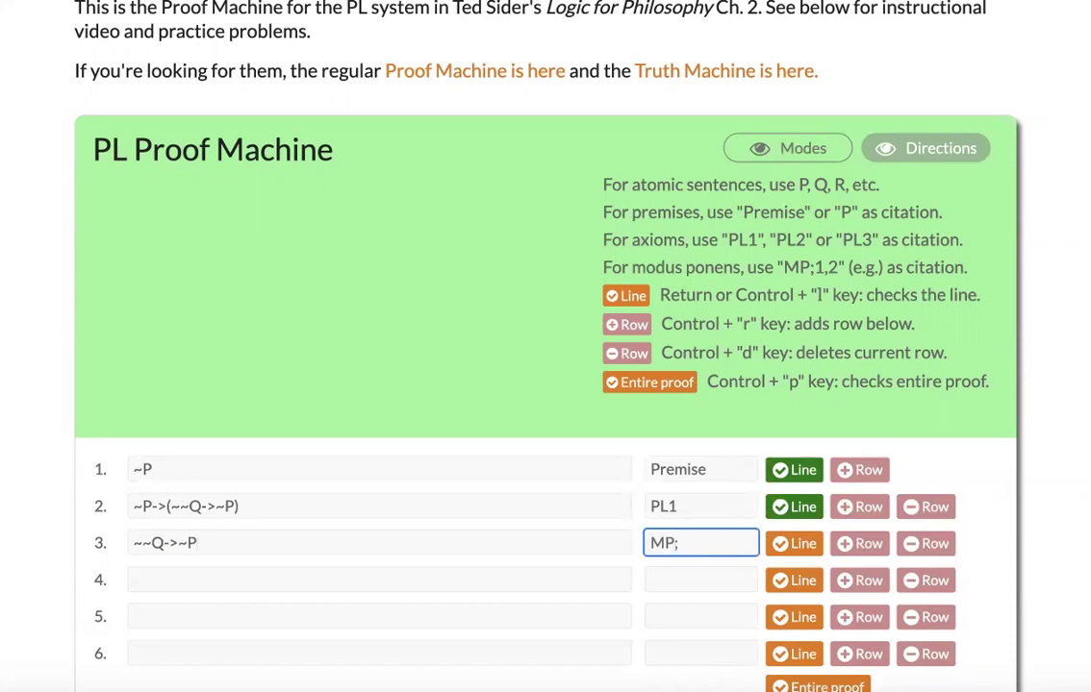
pyautogui.write('1,2')
pyautogui.press('Return')
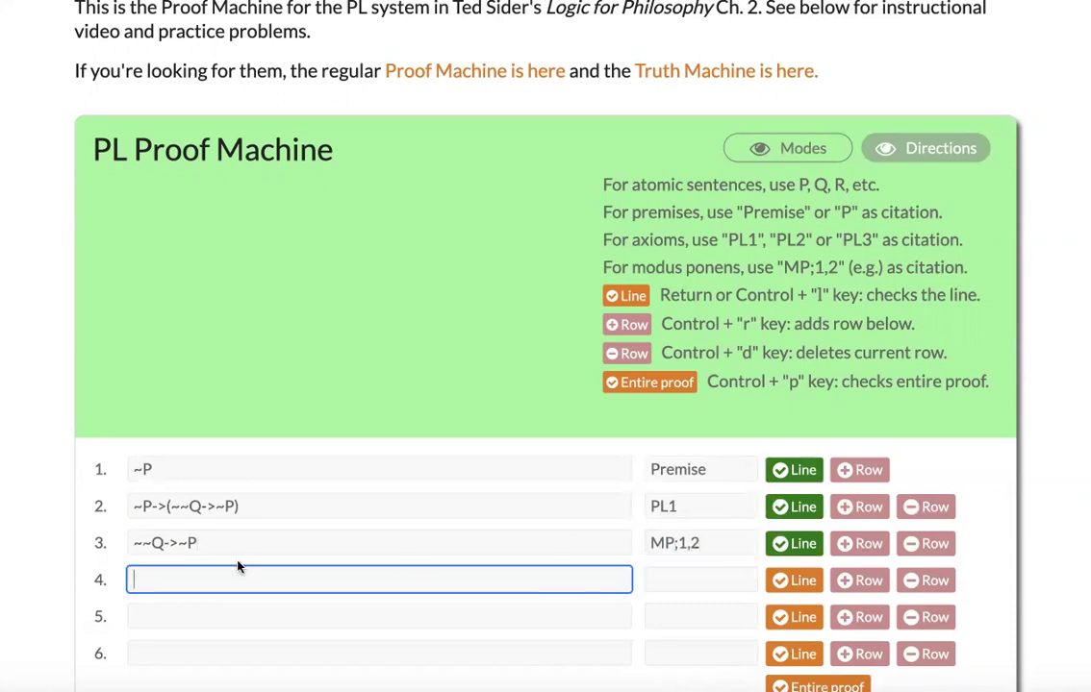
pyautogui.moveTo(163, 542); pyautogui.dragTo(177, 542)
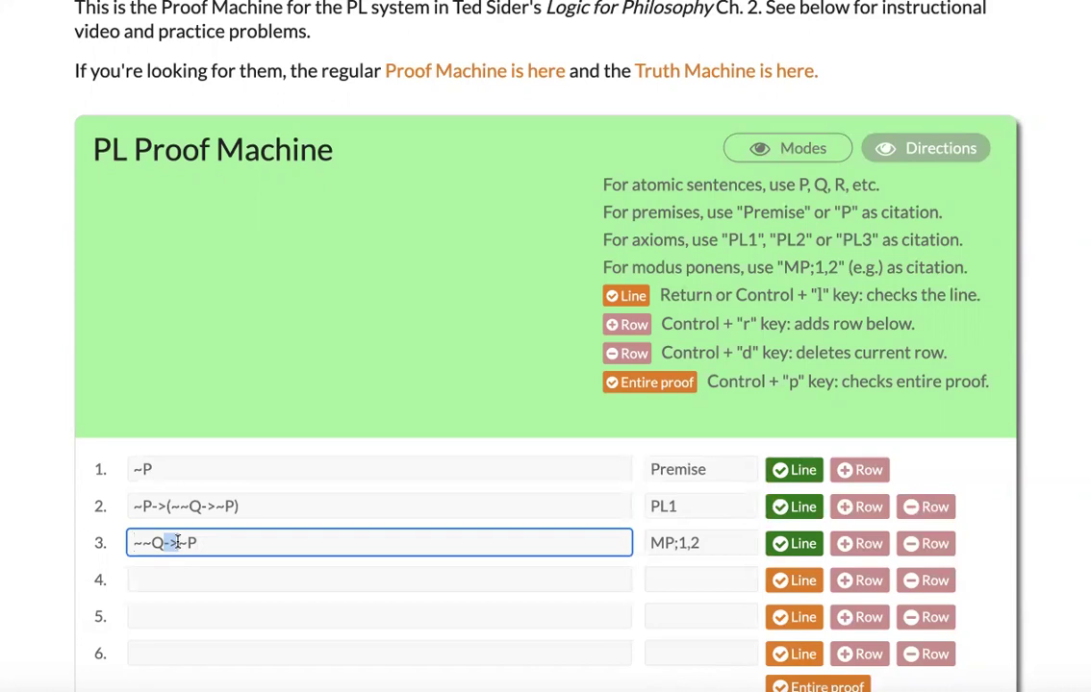
pyautogui.doubleClick(692, 542)
pyautogui.moveTo(651, 541); pyautogui.dragTo(693, 545)
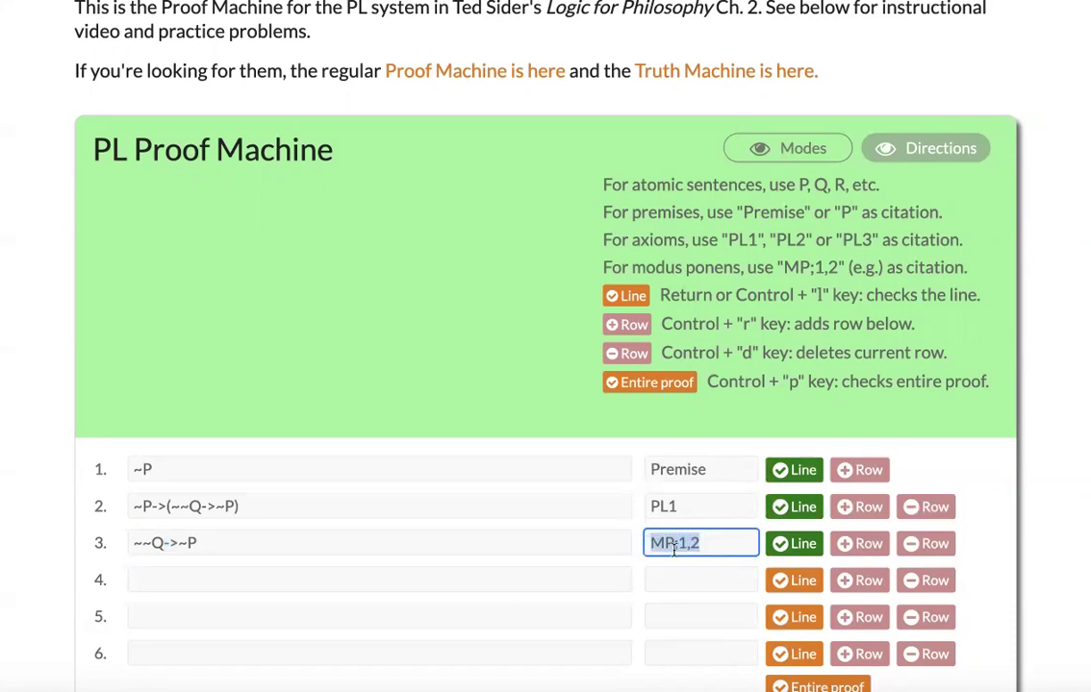
pyautogui.moveTo(231, 544); pyautogui.dragTo(87, 546)
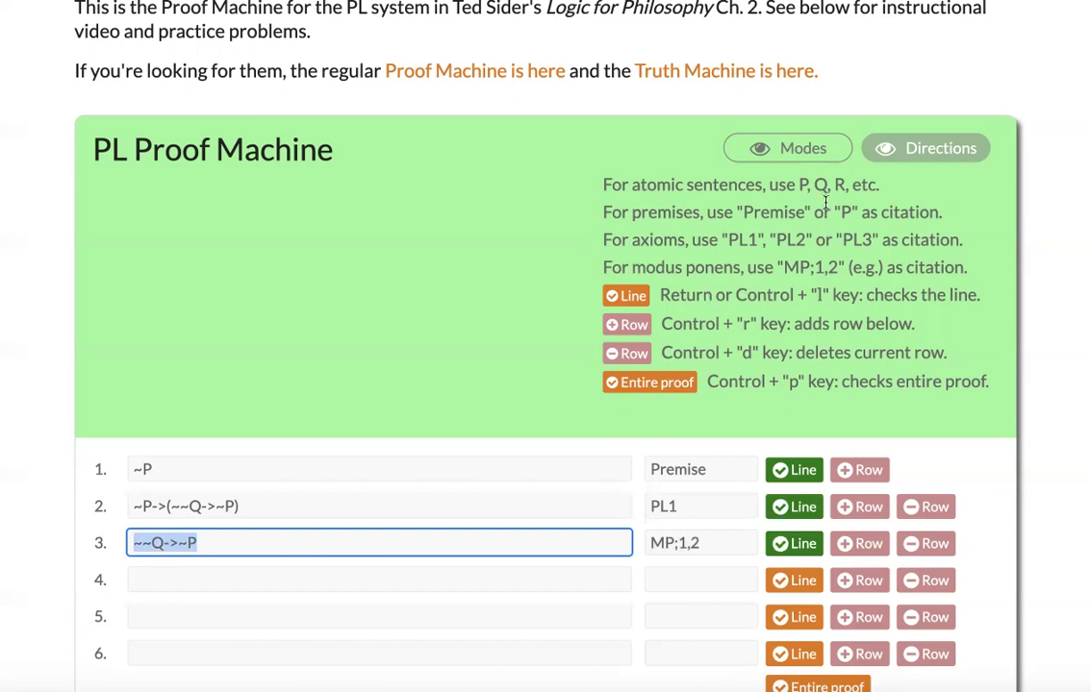
# - Show the modes, allow spaces, and add spaces to line 3 so it reads ~~Q -> ~P with the citation MP; 1, 2
pyautogui.click(770, 156)
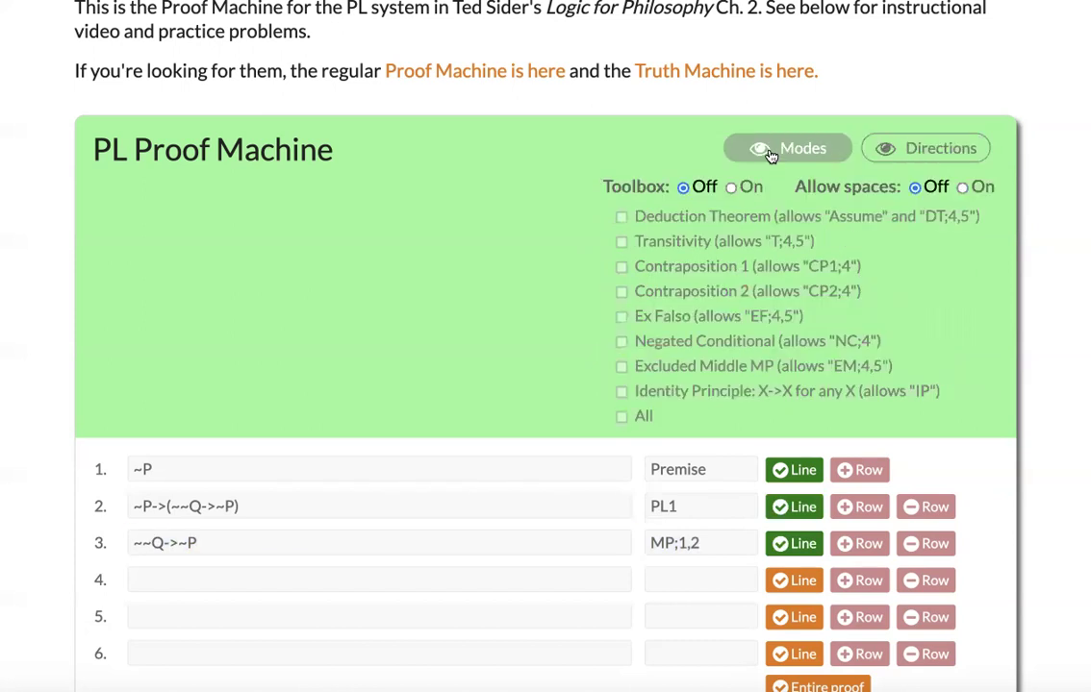
pyautogui.click(963, 188)
pyautogui.click(673, 542)
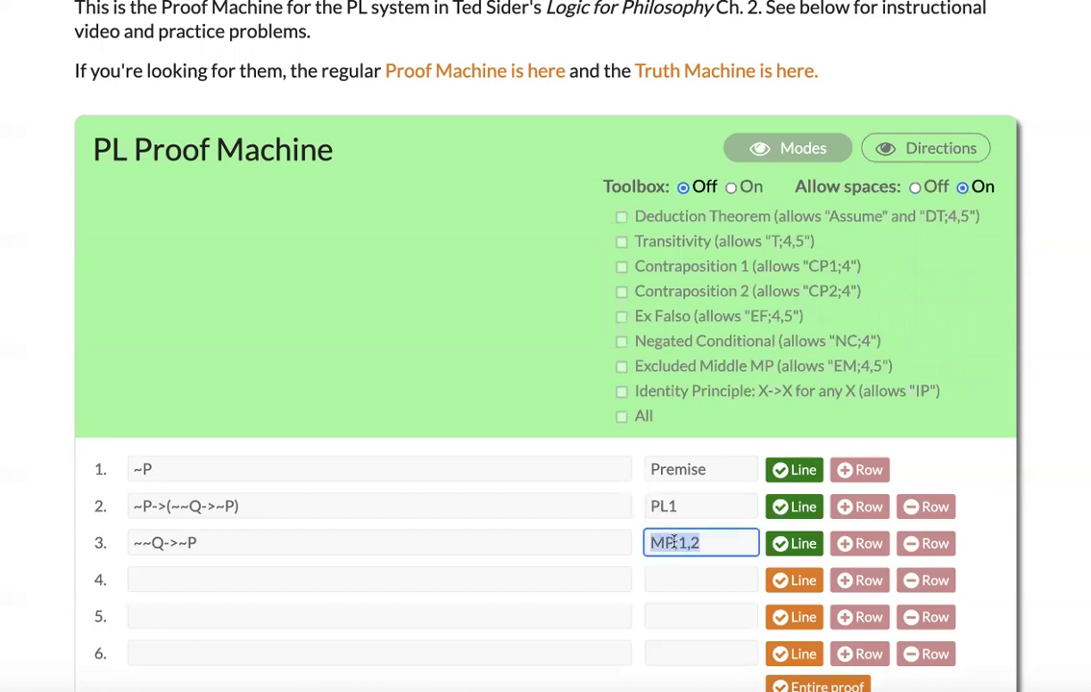
pyautogui.click(676, 544)
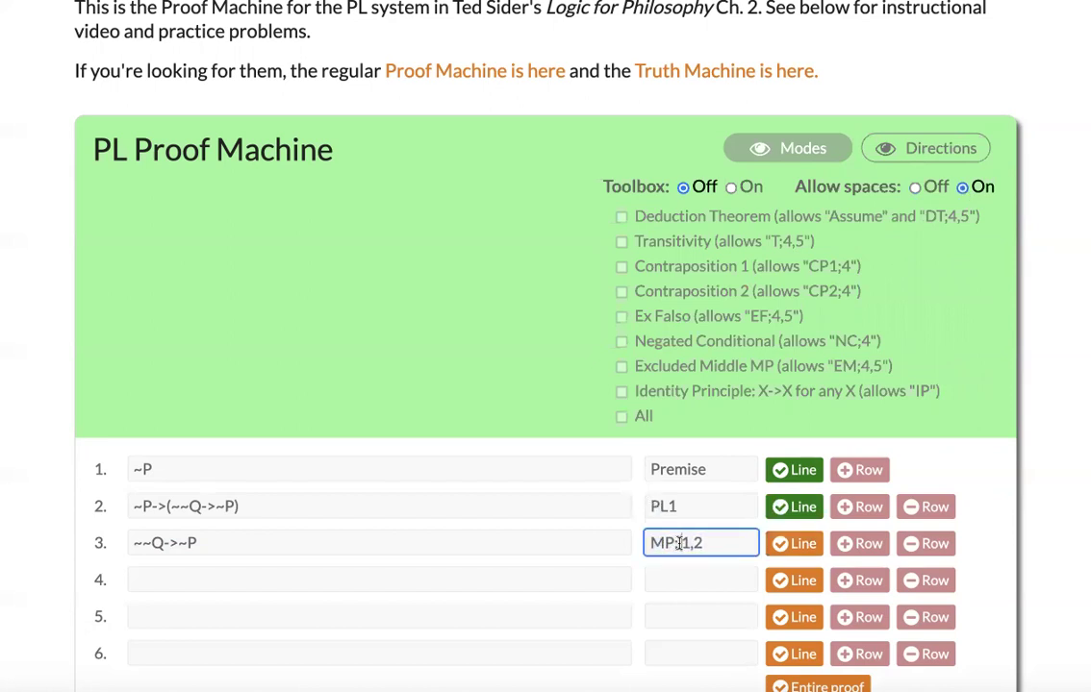
pyautogui.click(688, 542)
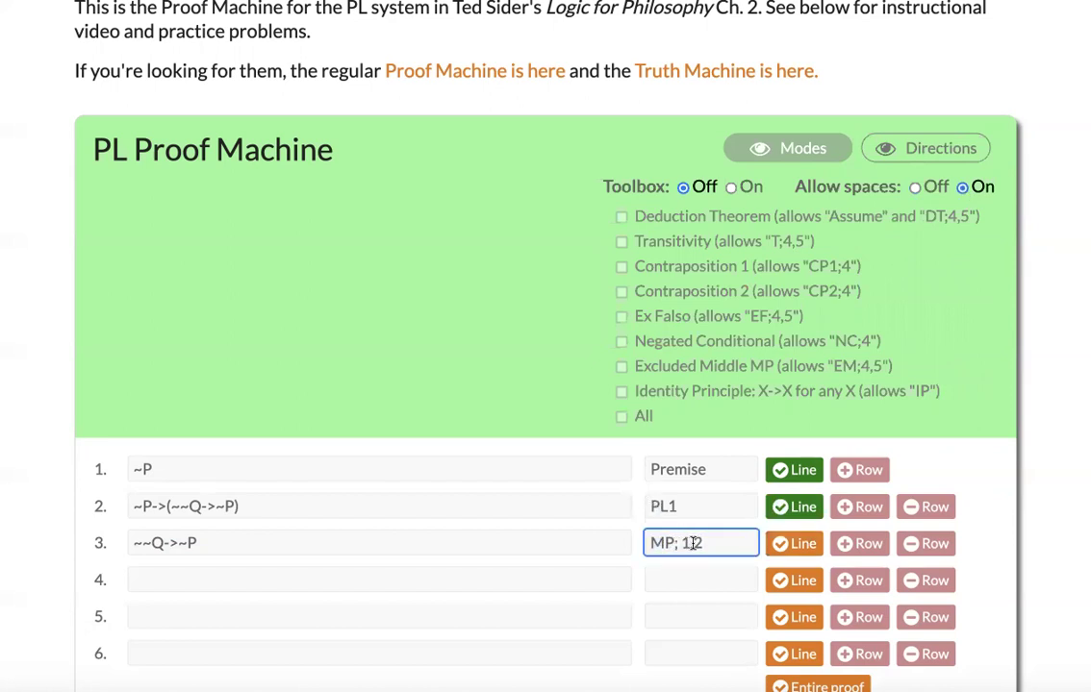
pyautogui.click(164, 552)
pyautogui.press('Right')
pyautogui.press('Right')
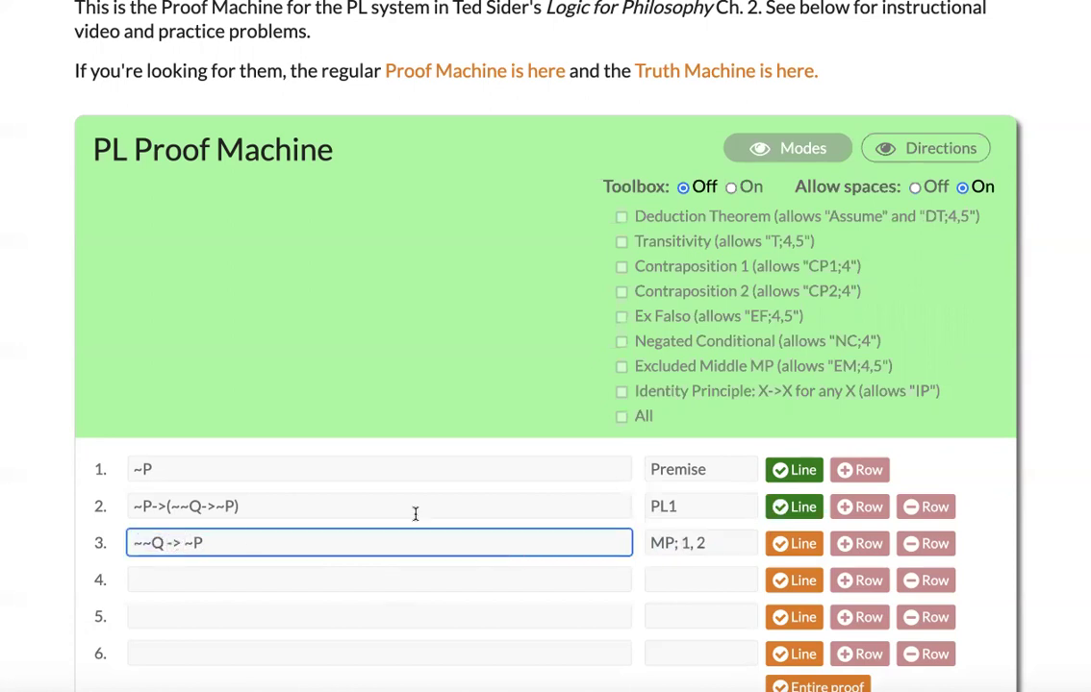
pyautogui.click(75, 575)
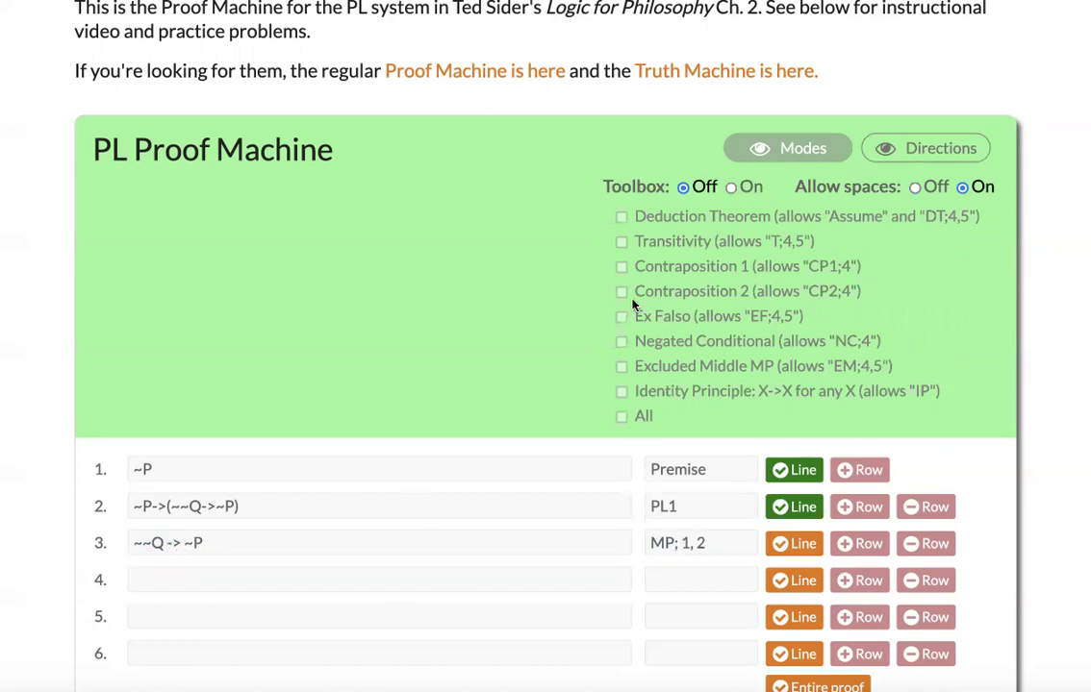
# - Turn off allowing spaces and read the messages given for line 3
pyautogui.click(915, 187)
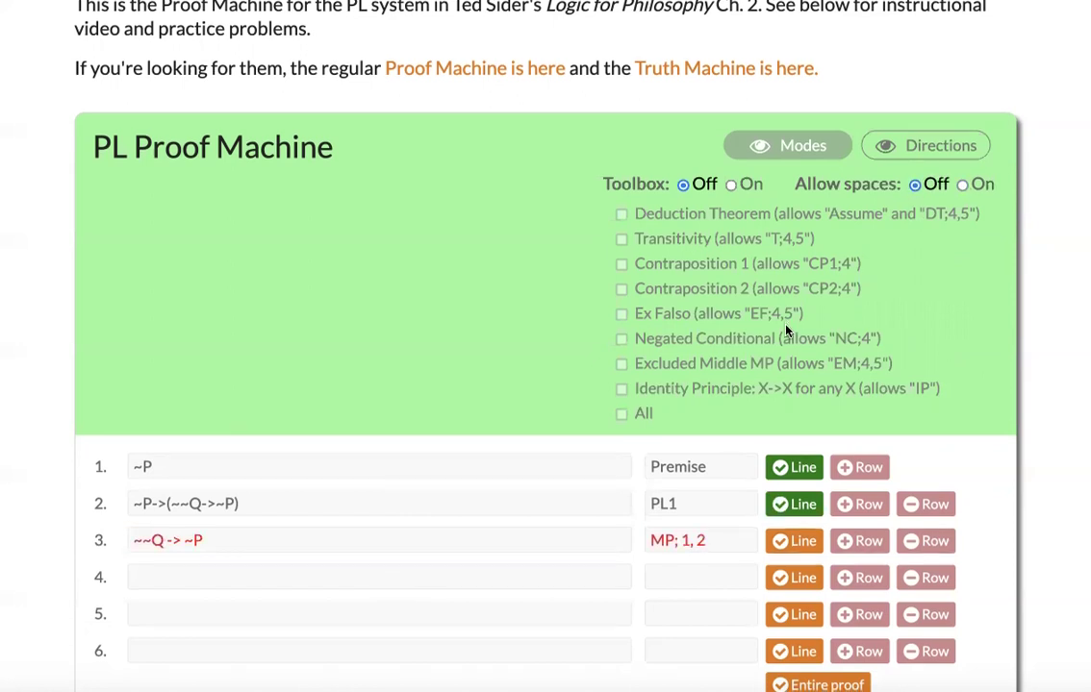
pyautogui.scroll(-1, 786, 330)
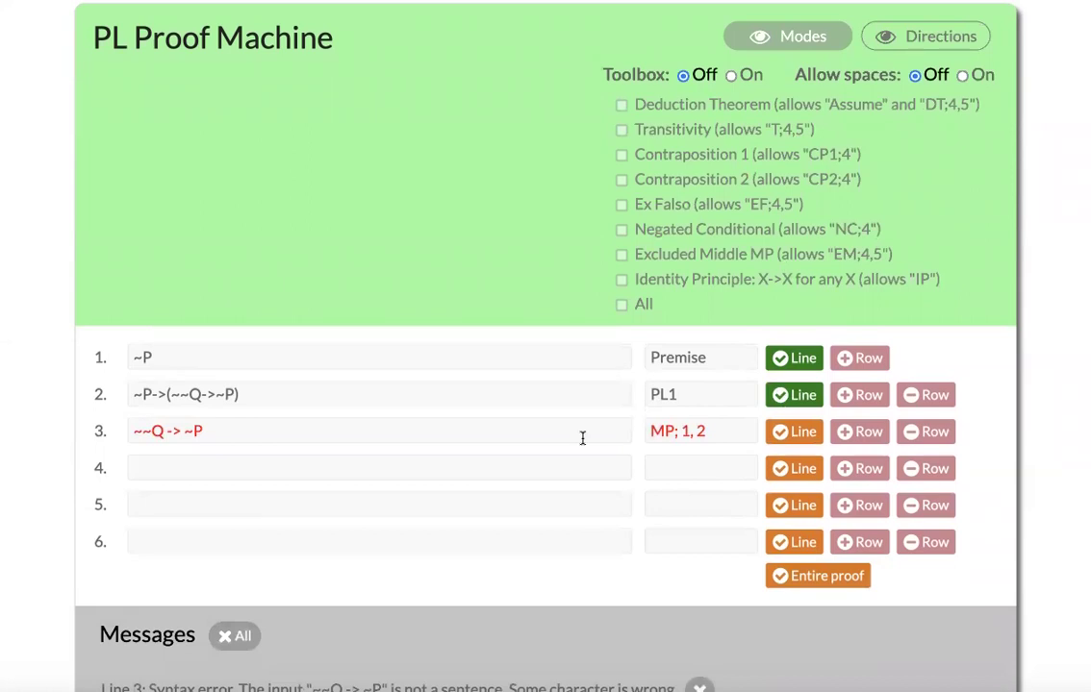
pyautogui.scroll(-2, 567, 448)
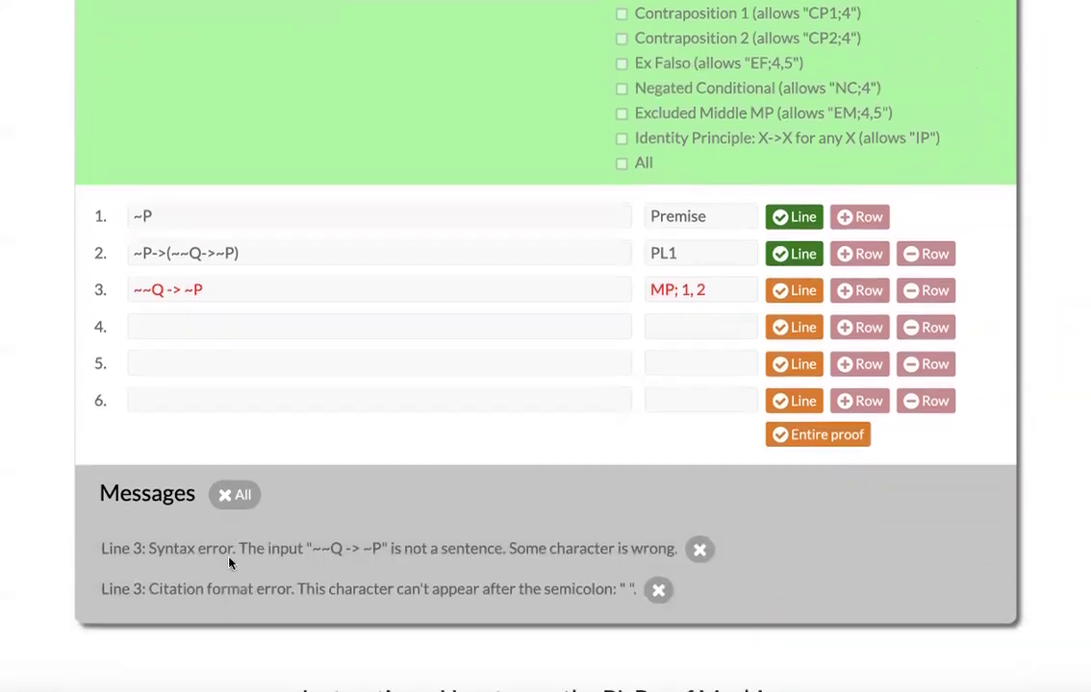
pyautogui.scroll(1, 262, 543)
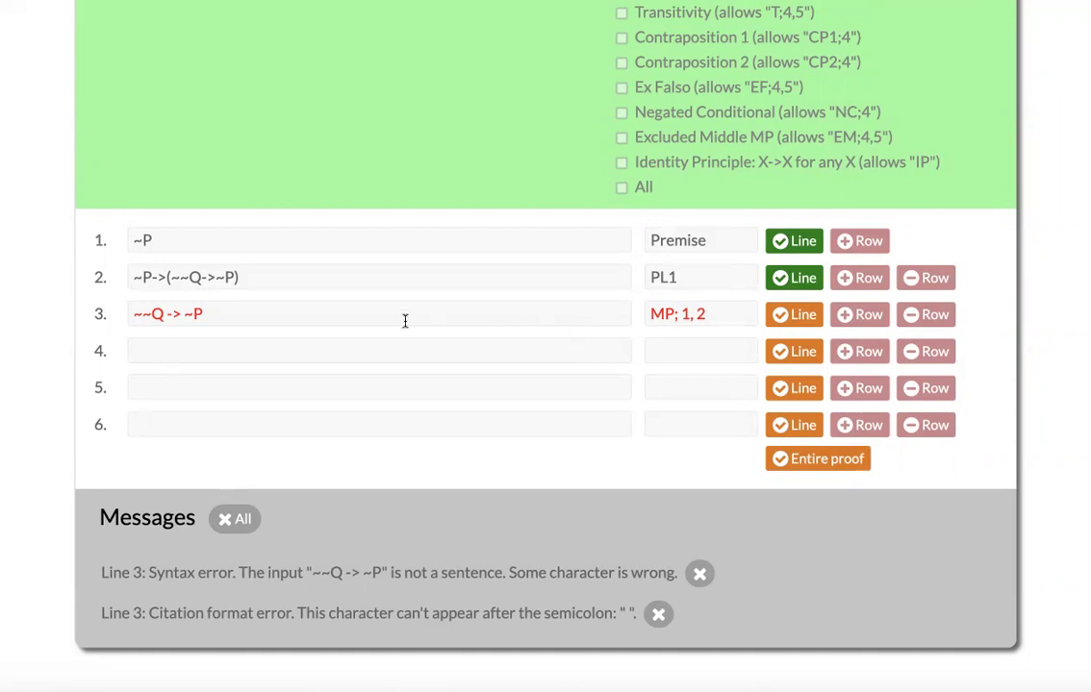
pyautogui.scroll(2, 404, 323)
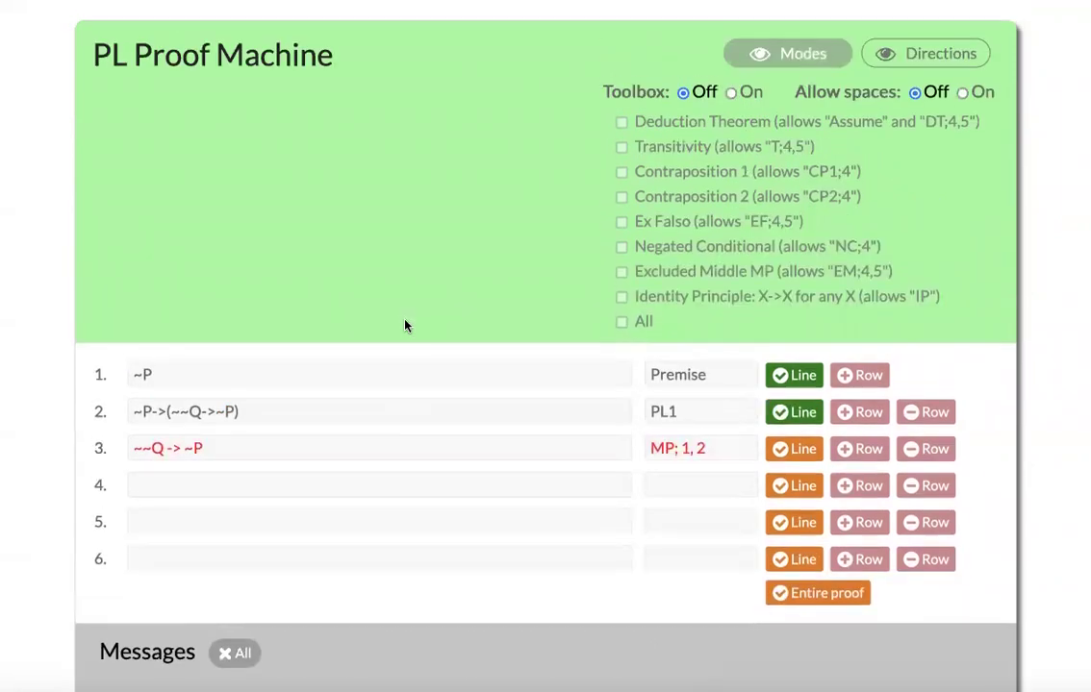
# - Remove the spaces from line 3 so it reads ~~Q->~P with the citation MP;1,2, and recheck the line
pyautogui.click(176, 448)
pyautogui.click(165, 448)
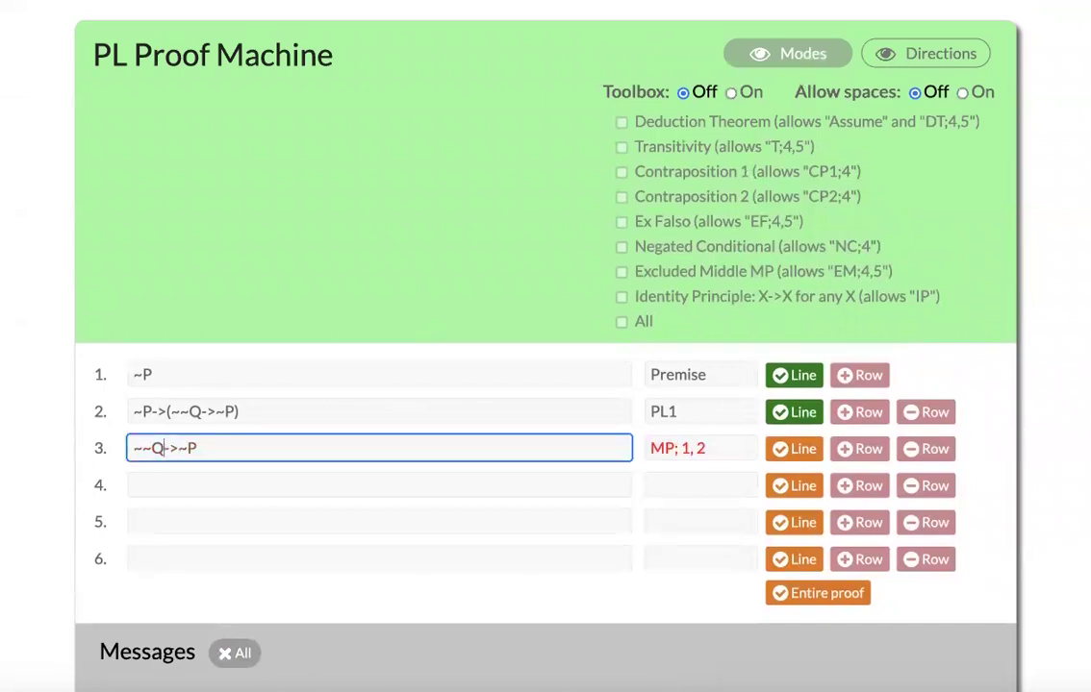
pyautogui.press('BackSpace')
pyautogui.click(678, 452)
pyautogui.press('BackSpace')
pyautogui.write(';')
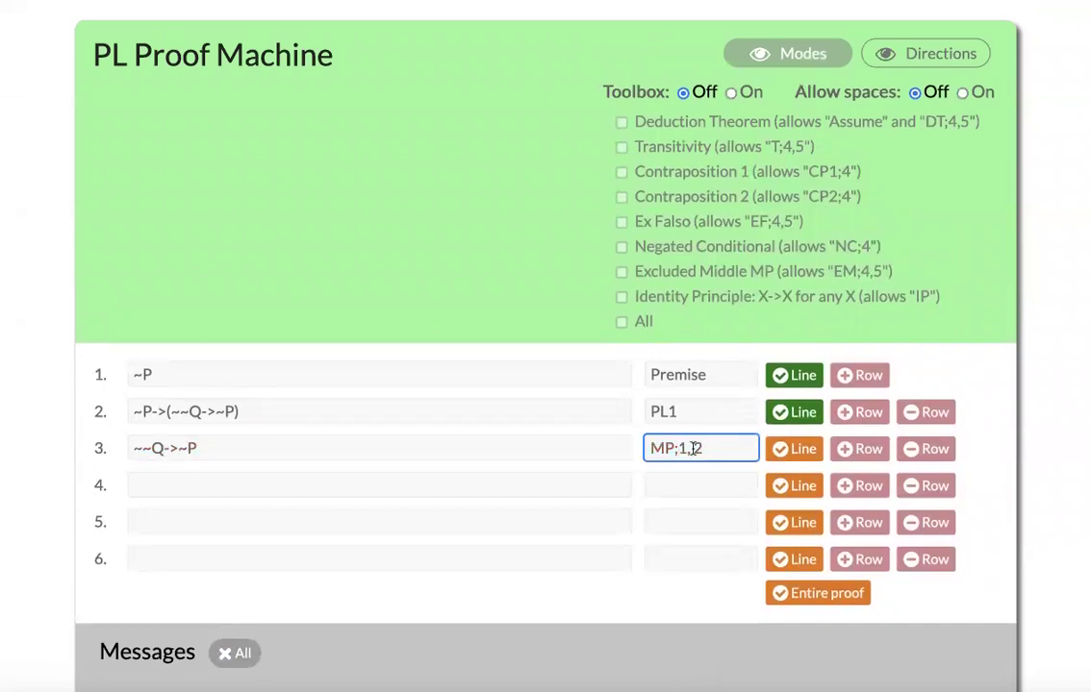
pyautogui.click(688, 448)
pyautogui.press('BackSpace')
pyautogui.click(788, 450)
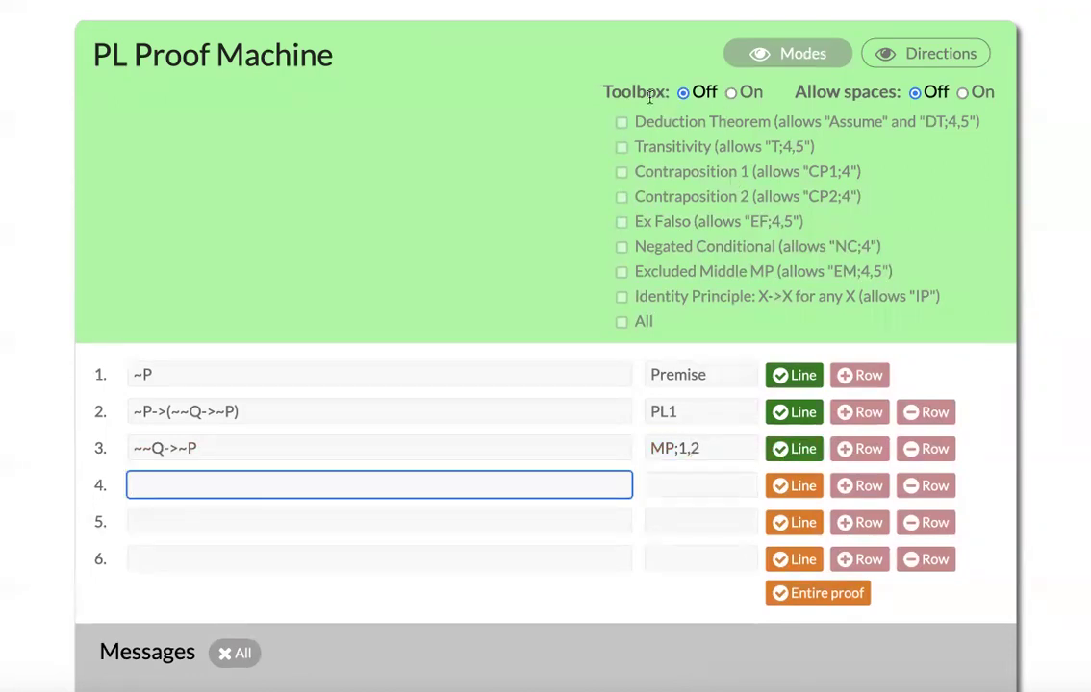
# - Turn on the toolbox and enable only Deduction Theorem, Transitivity and Contraposition 1
pyautogui.click(731, 94)
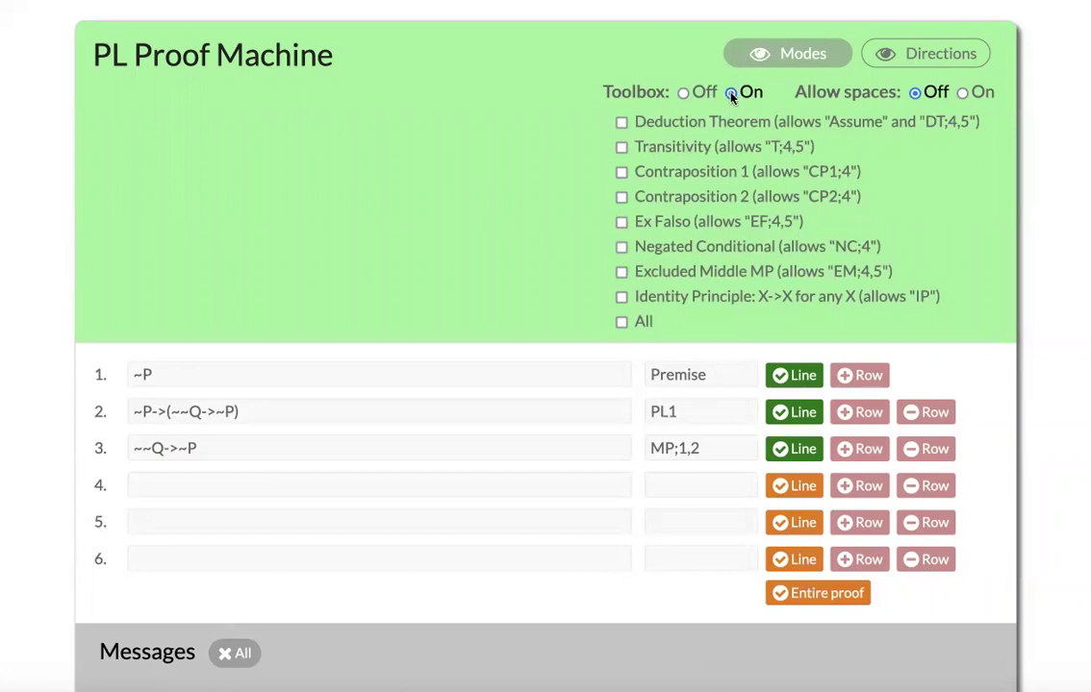
pyautogui.click(620, 323)
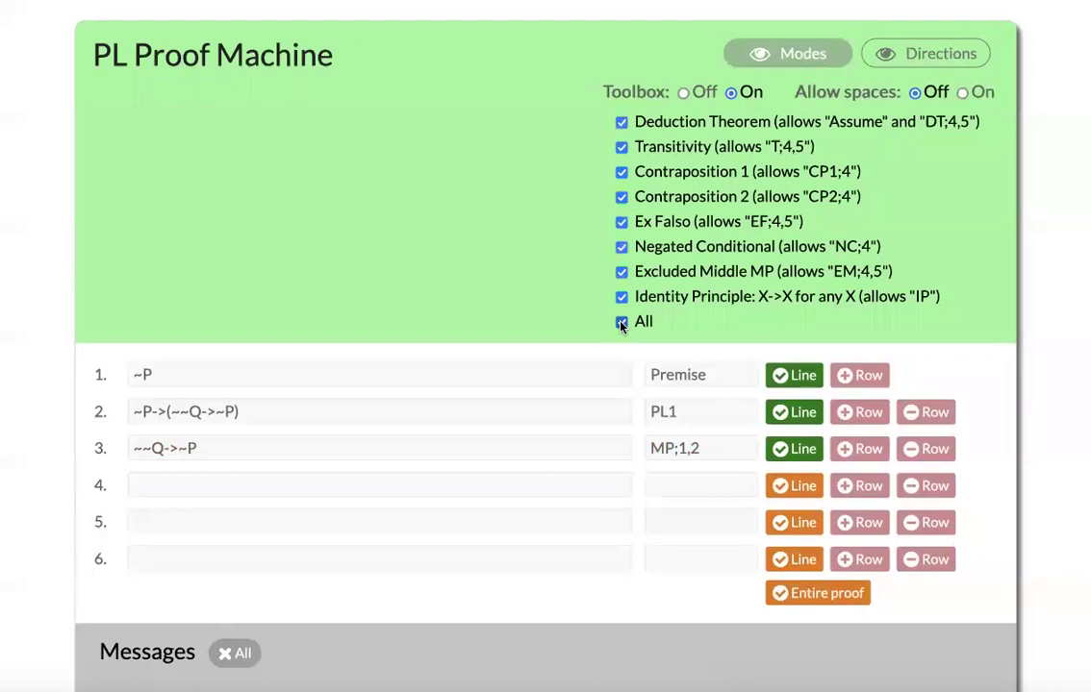
pyautogui.click(620, 323)
pyautogui.click(620, 172)
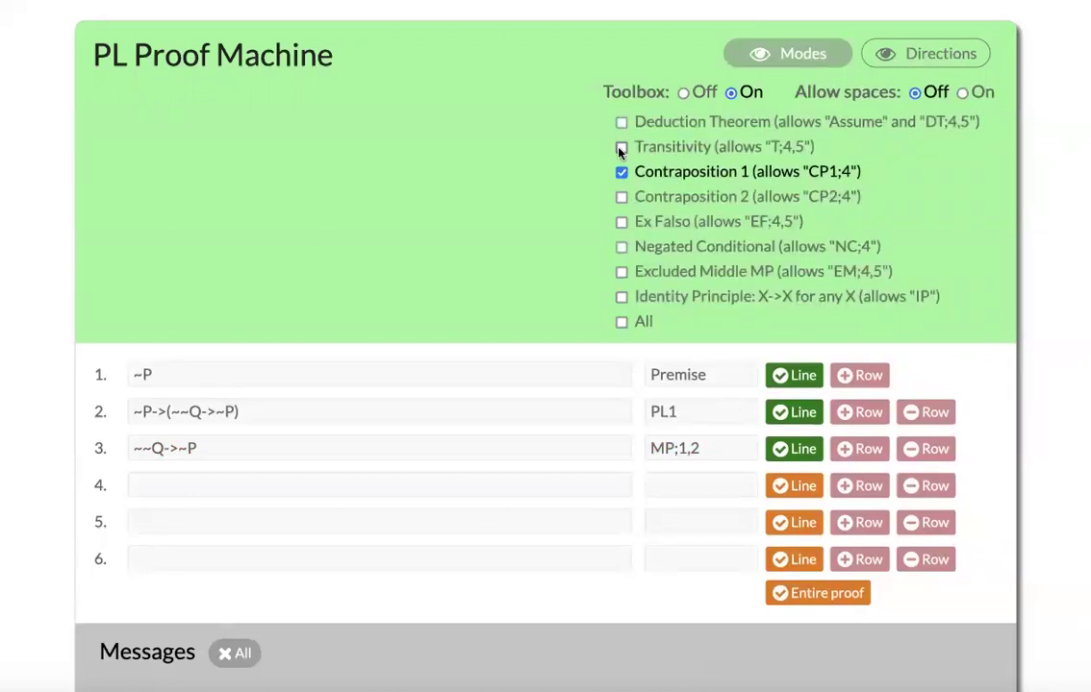
pyautogui.click(621, 147)
pyautogui.click(622, 122)
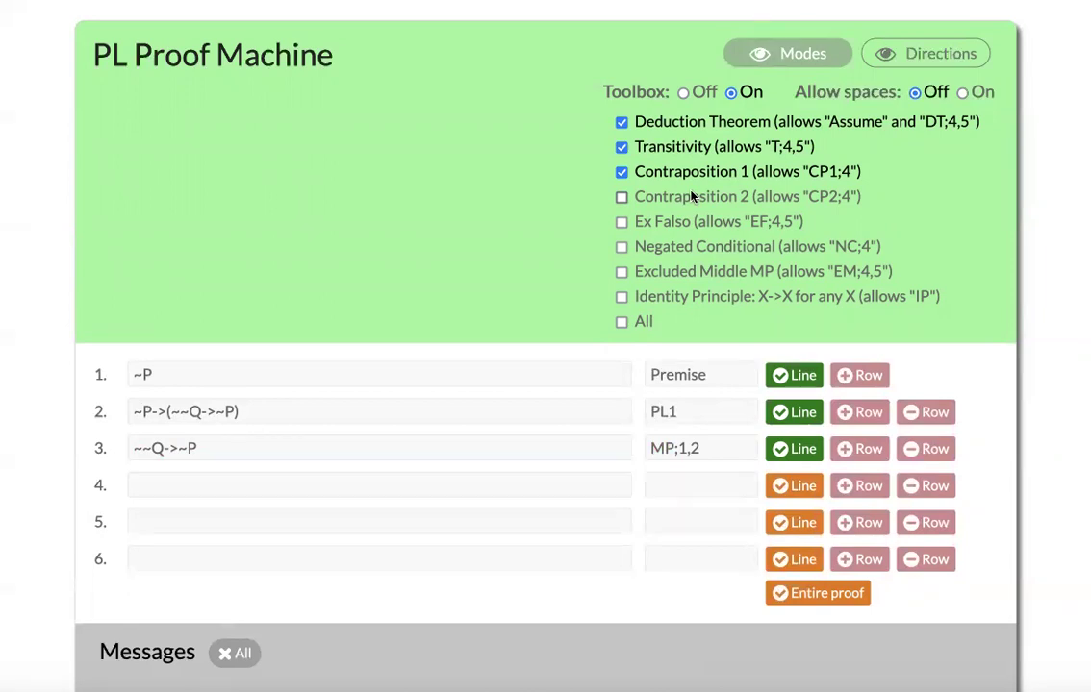
# - Replace the sentence on line 1 with P->Q, keeping it as a premise
pyautogui.tripleClick(176, 376)
pyautogui.press('BackSpace')
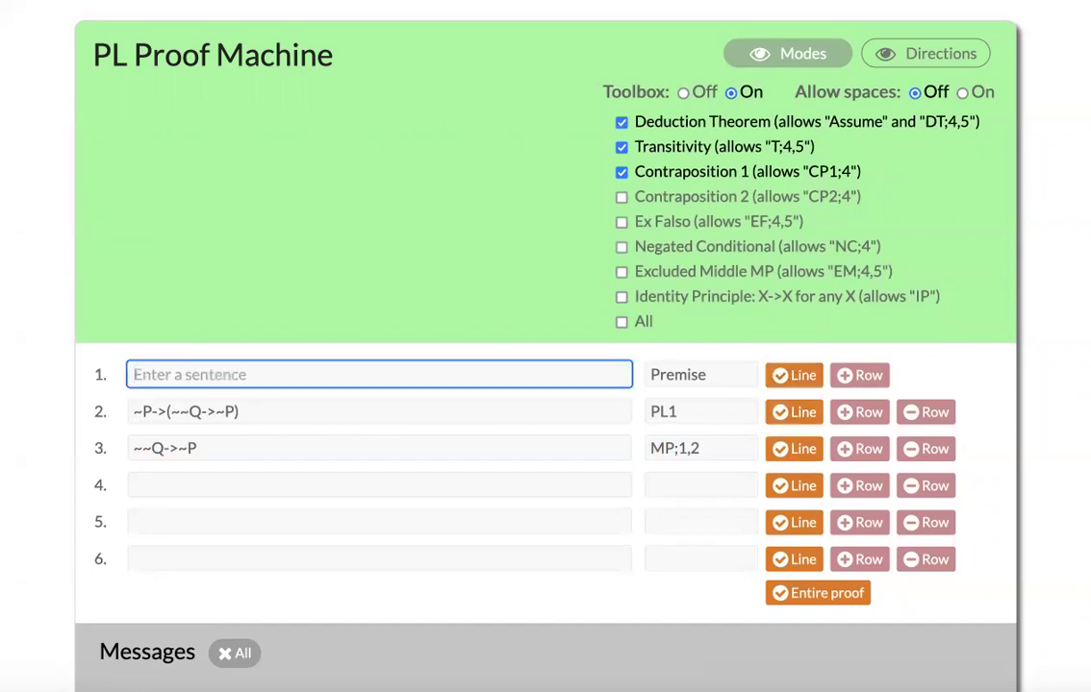
pyautogui.write('P->Q')
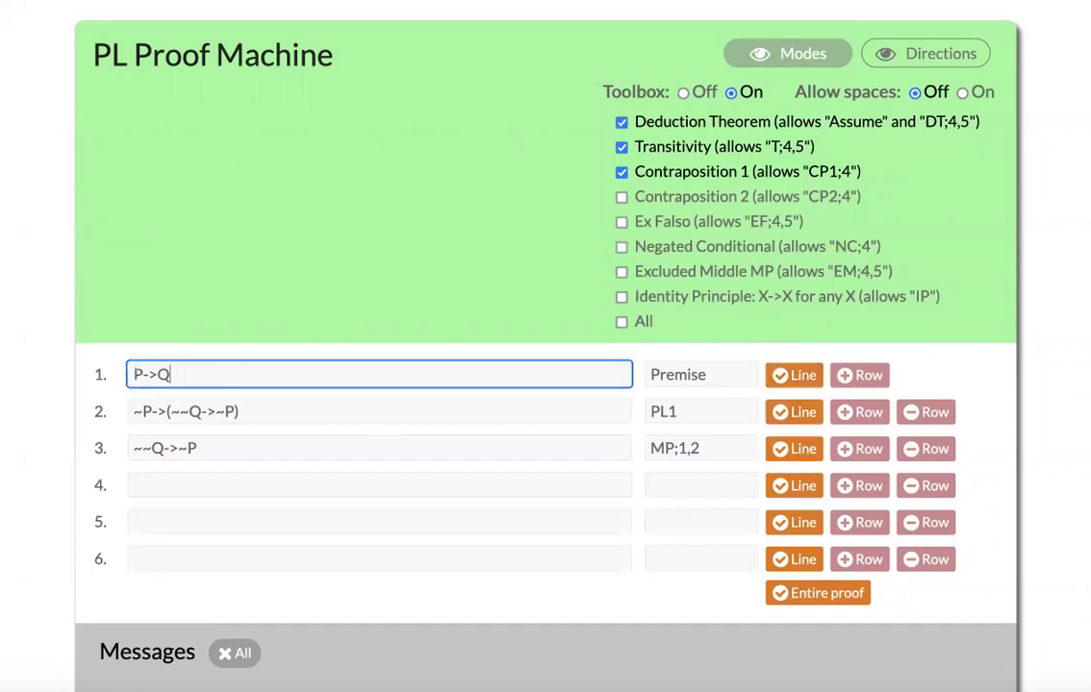
pyautogui.press('Tab')
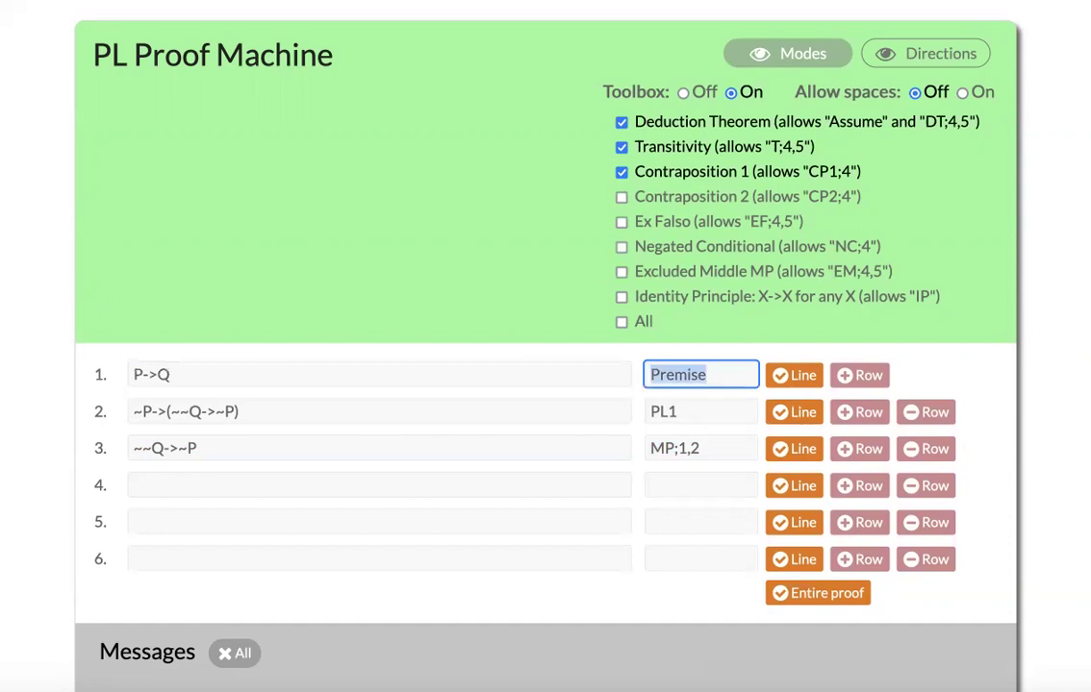
pyautogui.press('Tab')
# - Change line 2 to the sentence Q->R with the citation Premise
pyautogui.write('Q')
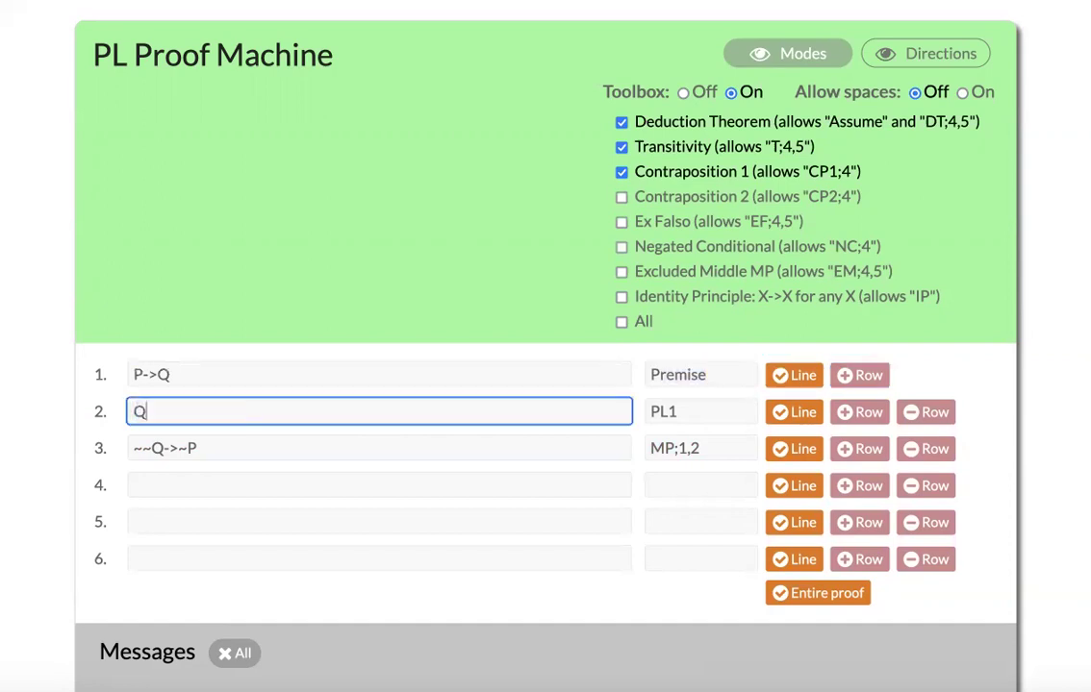
pyautogui.write('->R')
pyautogui.press('Tab')
pyautogui.write('Prem')
pyautogui.write('ise')
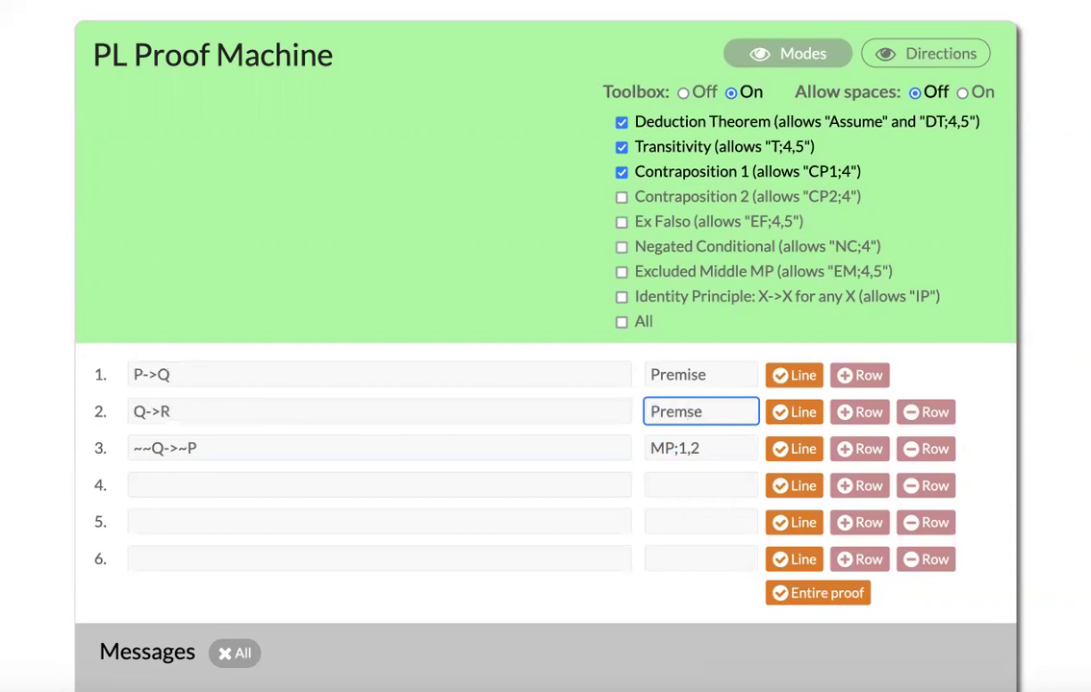
pyautogui.press('BackSpace')
pyautogui.press('BackSpace')
pyautogui.press('BackSpace')
pyautogui.write('ise')
# - Clear both the sentence and the citation on line 3
pyautogui.click(163, 448)
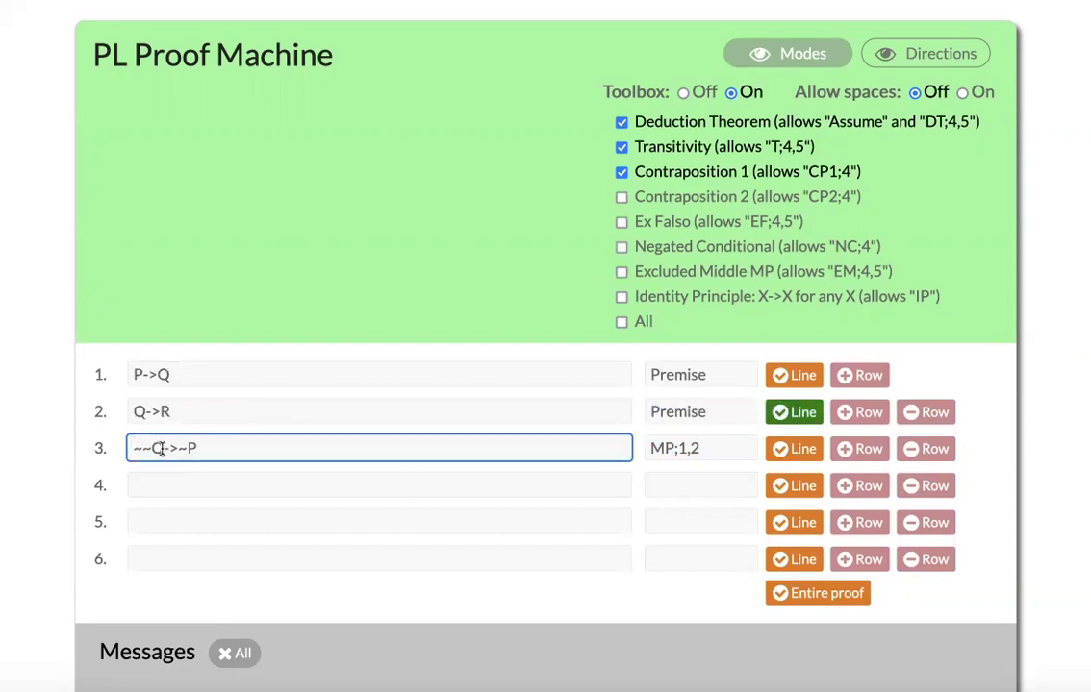
pyautogui.press('End')
pyautogui.press('BackSpace')
pyautogui.press('BackSpace')
pyautogui.press('BackSpace')
pyautogui.press('BackSpace')
pyautogui.press('BackSpace')
pyautogui.press('BackSpace')
pyautogui.press('BackSpace')
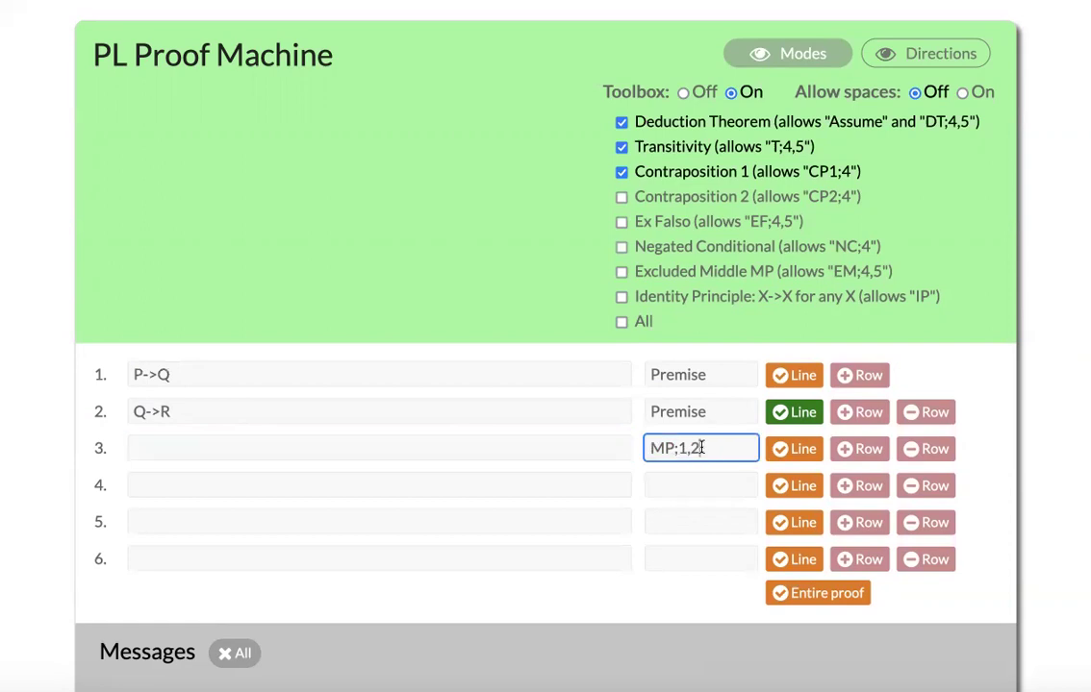
pyautogui.press('BackSpace')
pyautogui.press('BackSpace')
pyautogui.press('BackSpace')
pyautogui.press('BackSpace')
pyautogui.press('BackSpace')
pyautogui.press('BackSpace')
# - Enter the conclusion P->R as the sentence on line 6 and recheck the premise on line 1
pyautogui.click(178, 560)
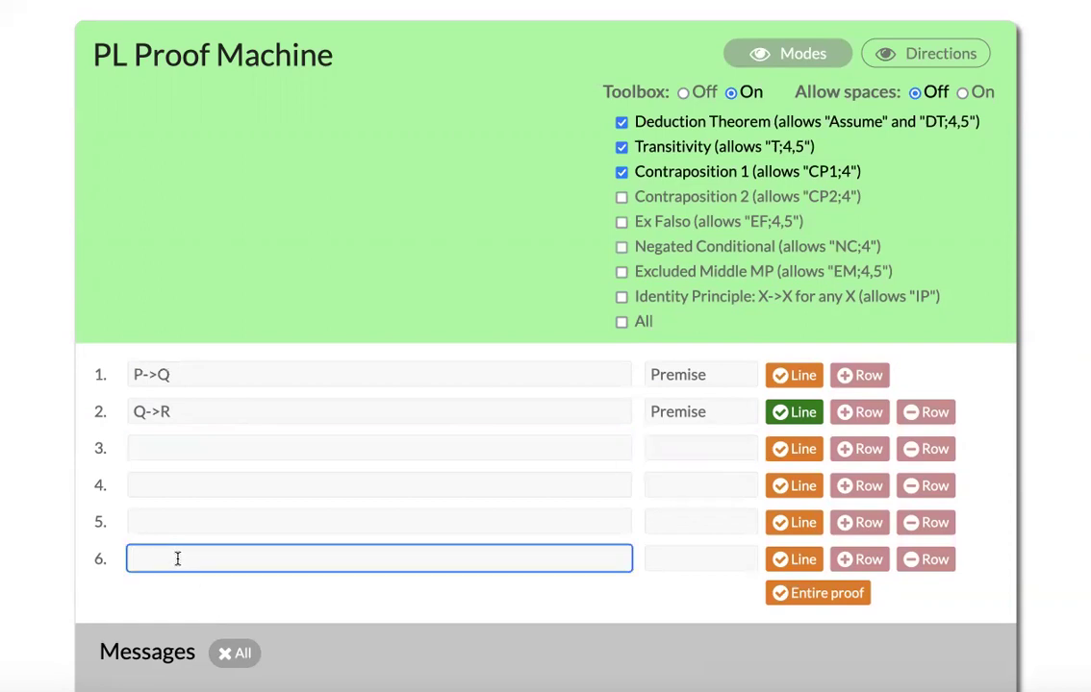
pyautogui.write('R')
pyautogui.press('BackSpace')
pyautogui.write('P->R')
pyautogui.press('Tab')
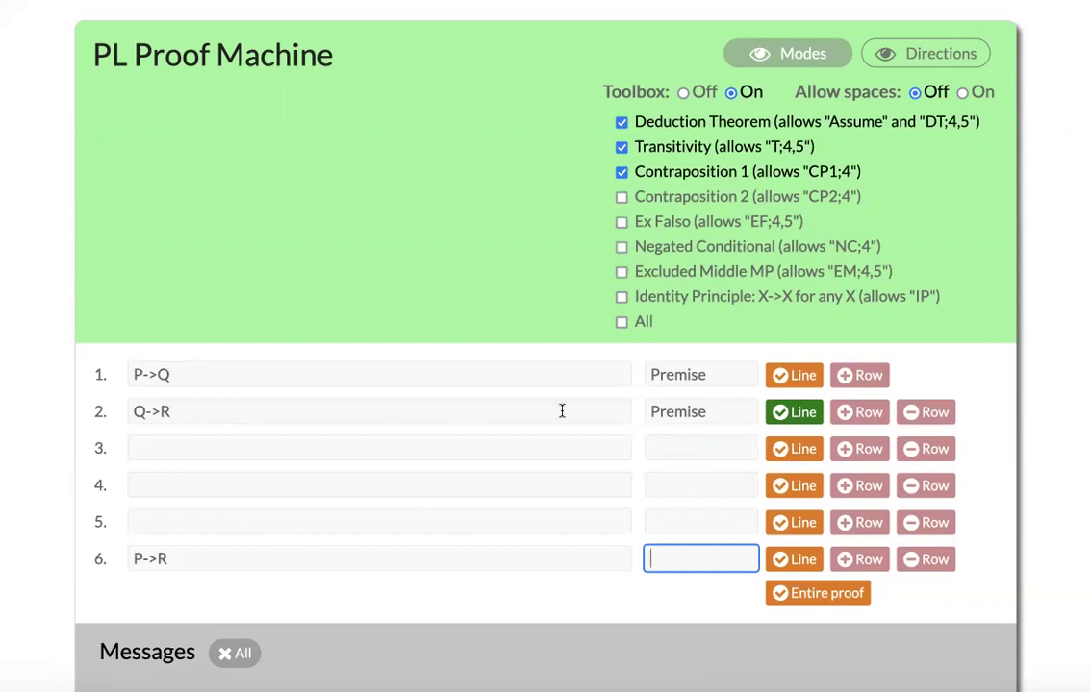
pyautogui.click(540, 376)
pyautogui.click(462, 411)
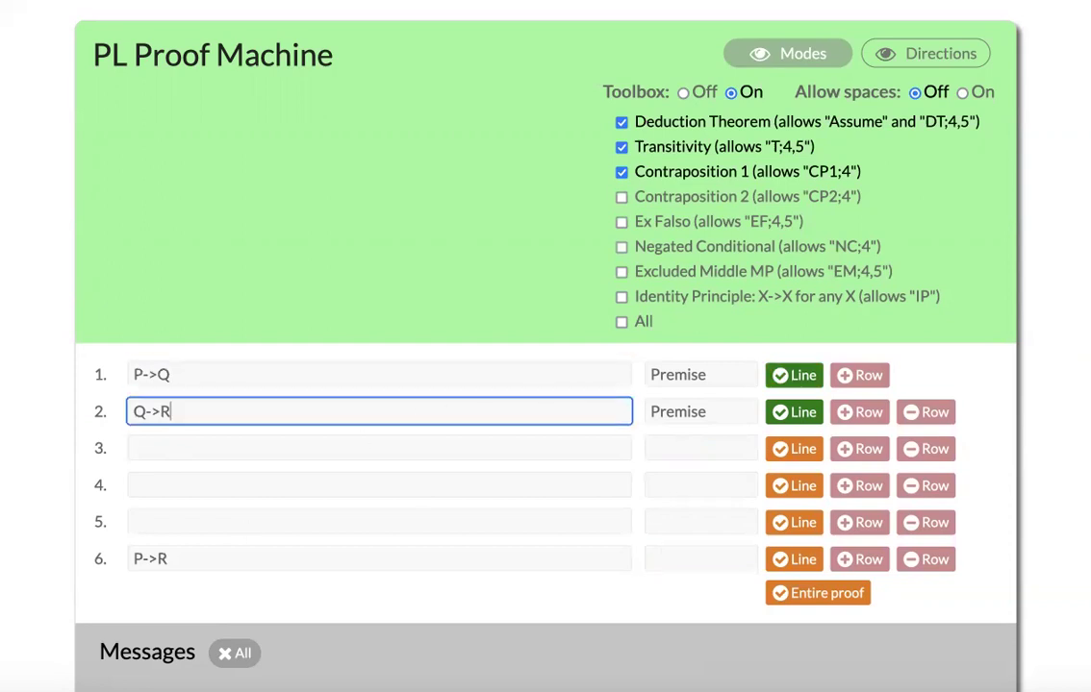
# - Enter P on line 3 with the citation Assume and check it against the Deduction Theorem option
pyautogui.click(362, 452)
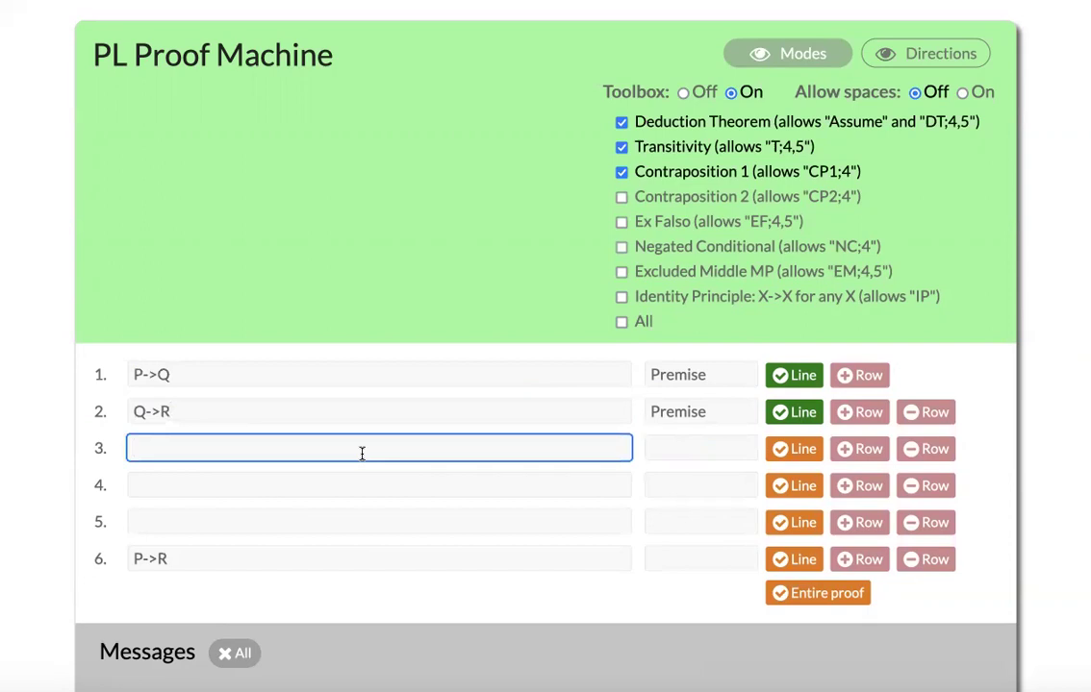
pyautogui.write('P')
pyautogui.click(700, 448)
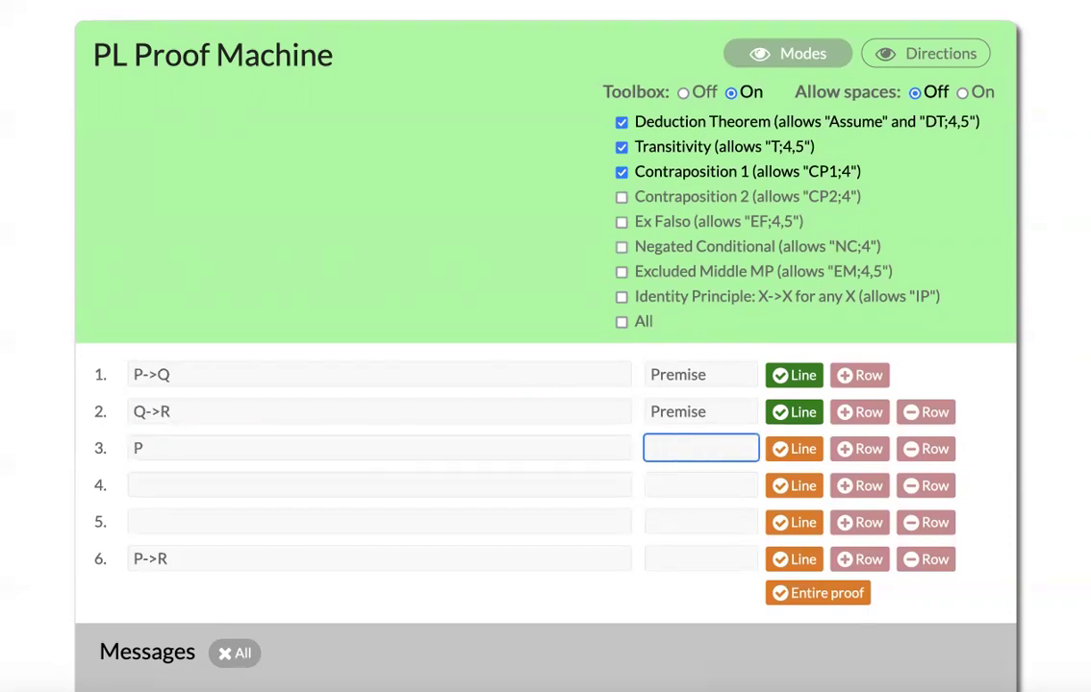
pyautogui.write('Assume')
pyautogui.moveTo(173, 557); pyautogui.dragTo(123, 565)
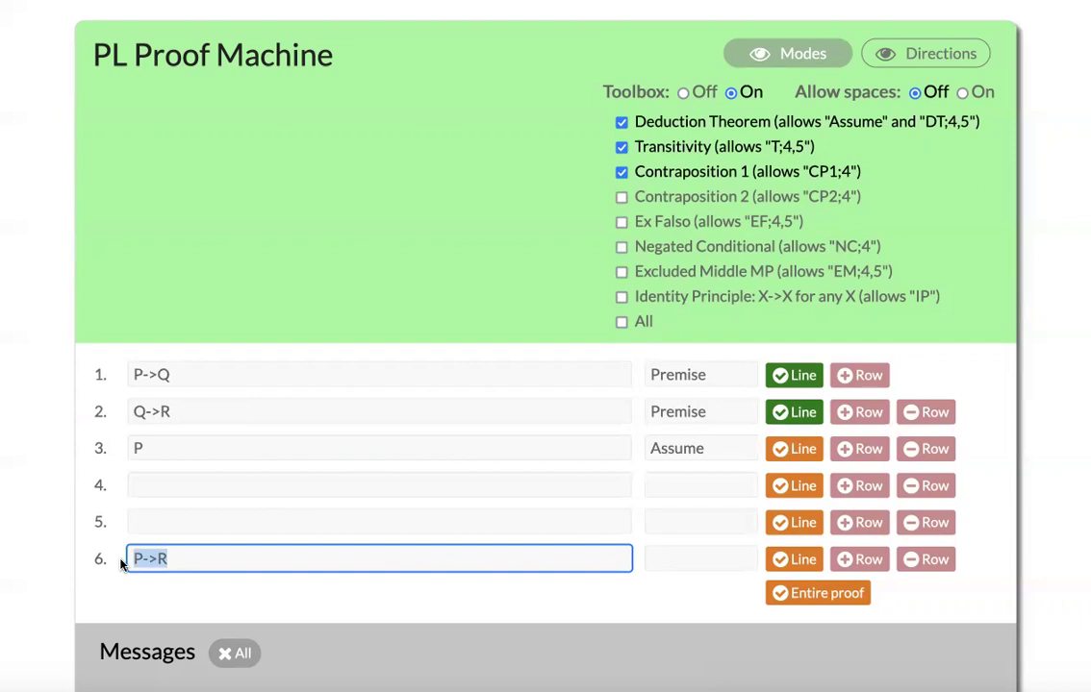
pyautogui.doubleClick(683, 449)
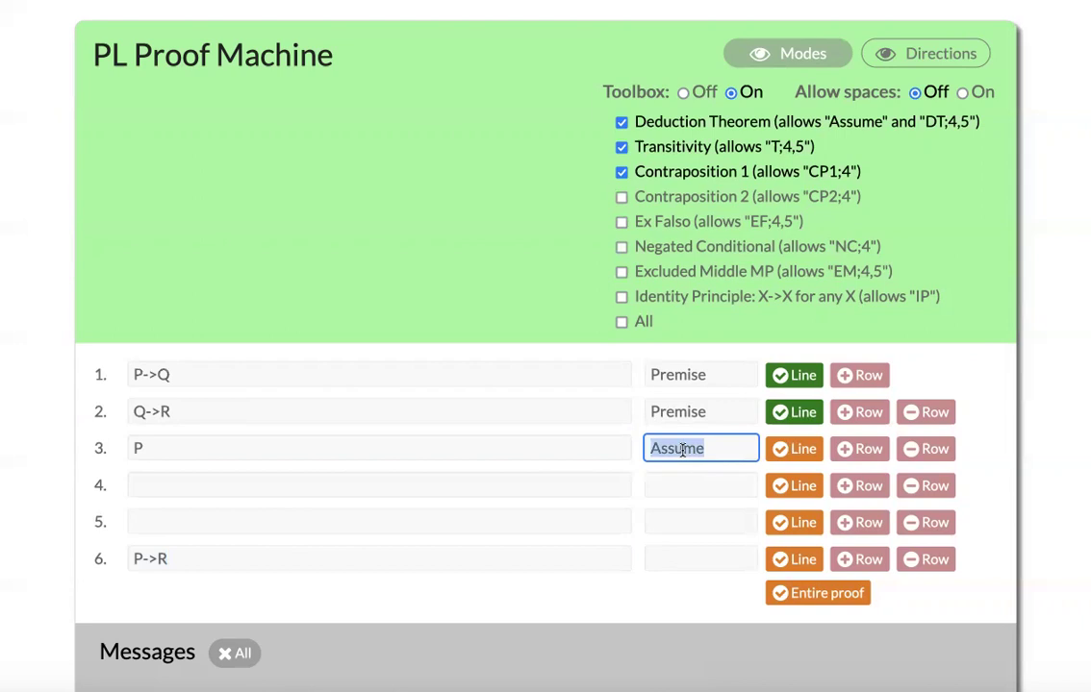
pyautogui.click(710, 448)
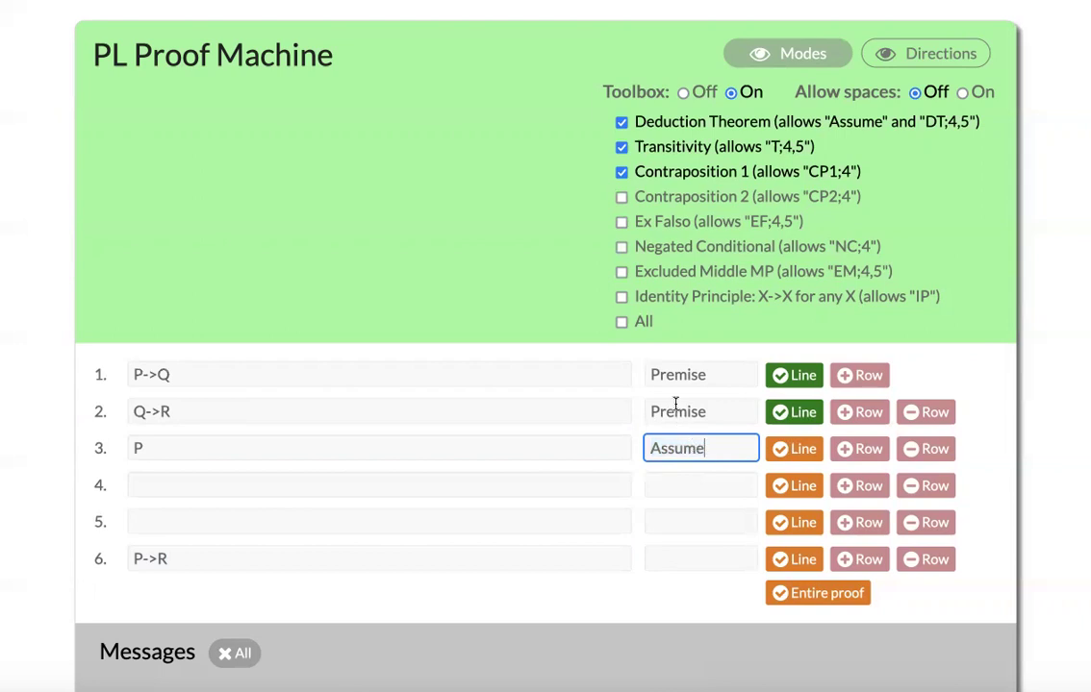
pyautogui.doubleClick(677, 442)
pyautogui.click(777, 448)
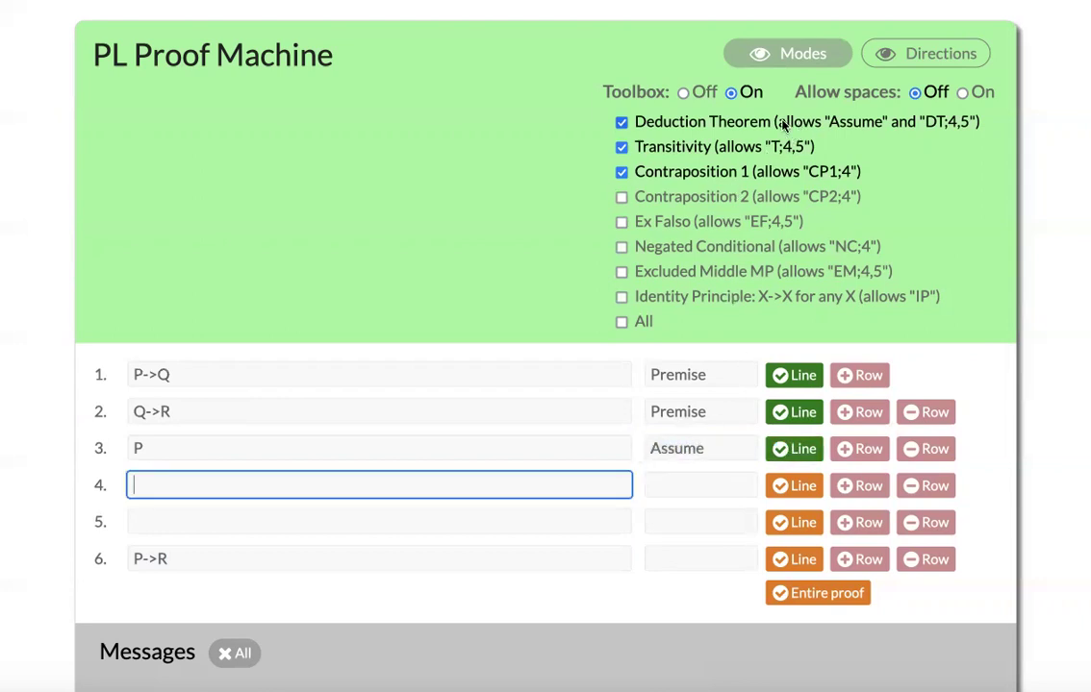
pyautogui.moveTo(777, 122); pyautogui.dragTo(974, 123)
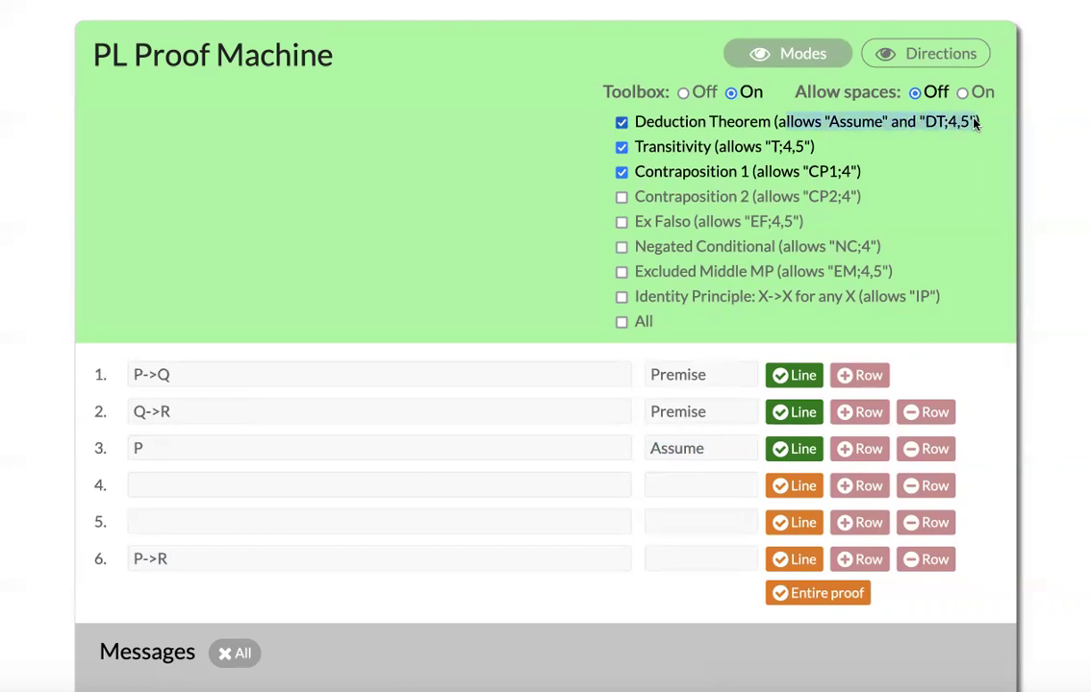
# - Enter Q on line 4 with the citation MP;1,3 and check the line
pyautogui.click(176, 485)
pyautogui.write('Q')
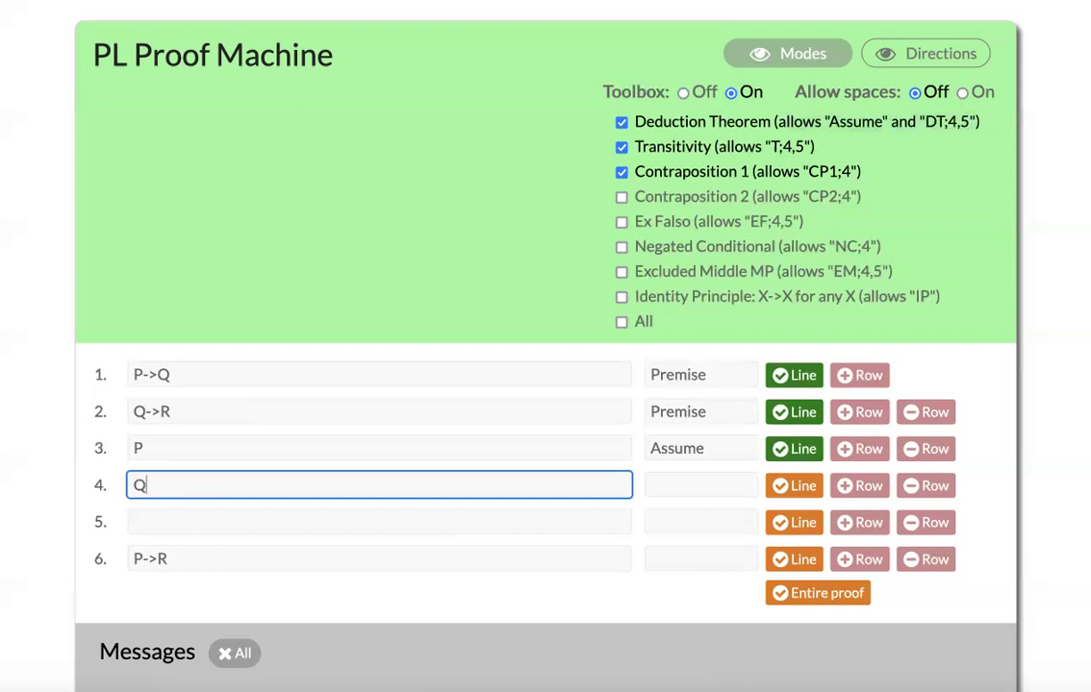
pyautogui.press('Tab')
pyautogui.write('MP;')
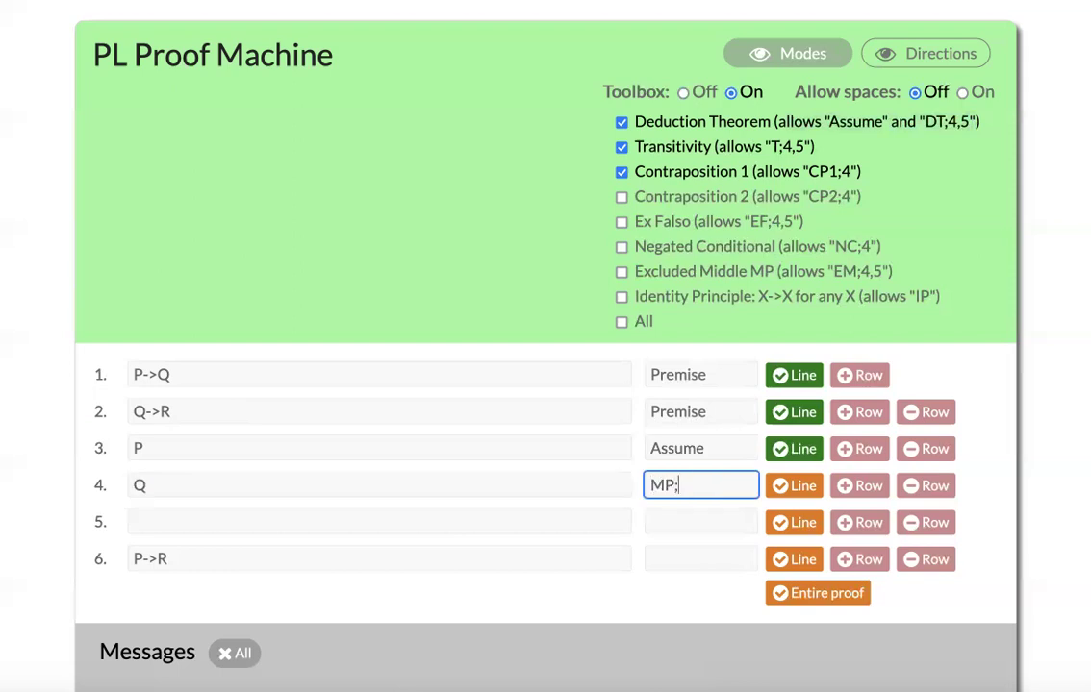
pyautogui.write('1,3')
pyautogui.press('Return')
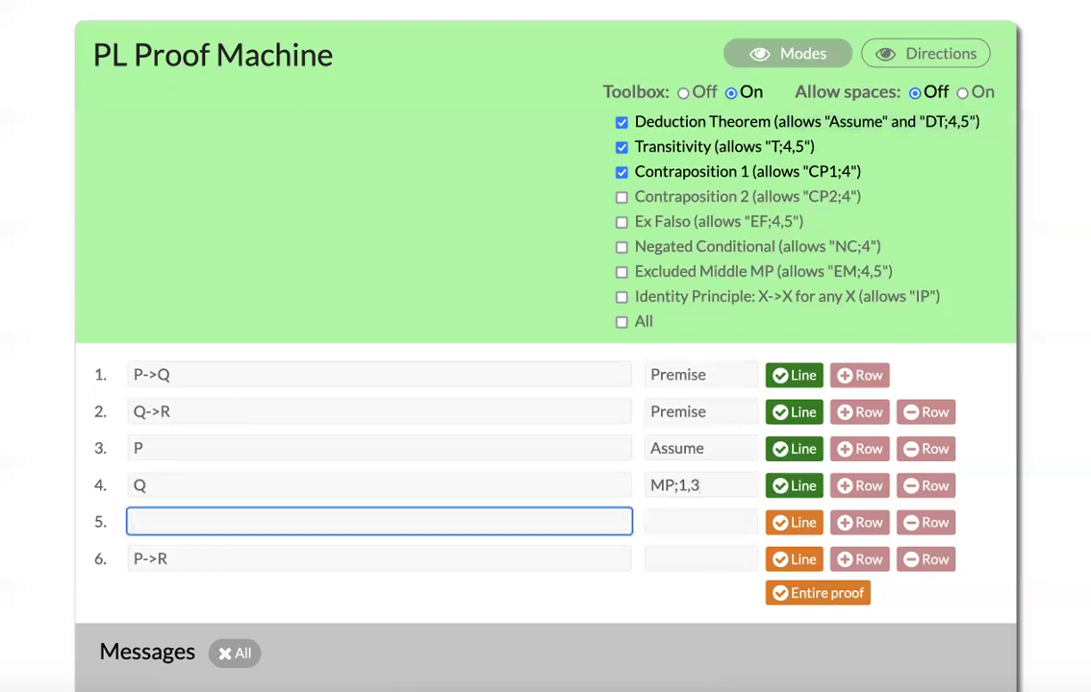
# - Enter R on line 5 with the citation MP;2,4 and check the line
pyautogui.write('R')
pyautogui.press('Tab')
pyautogui.write('MP;')
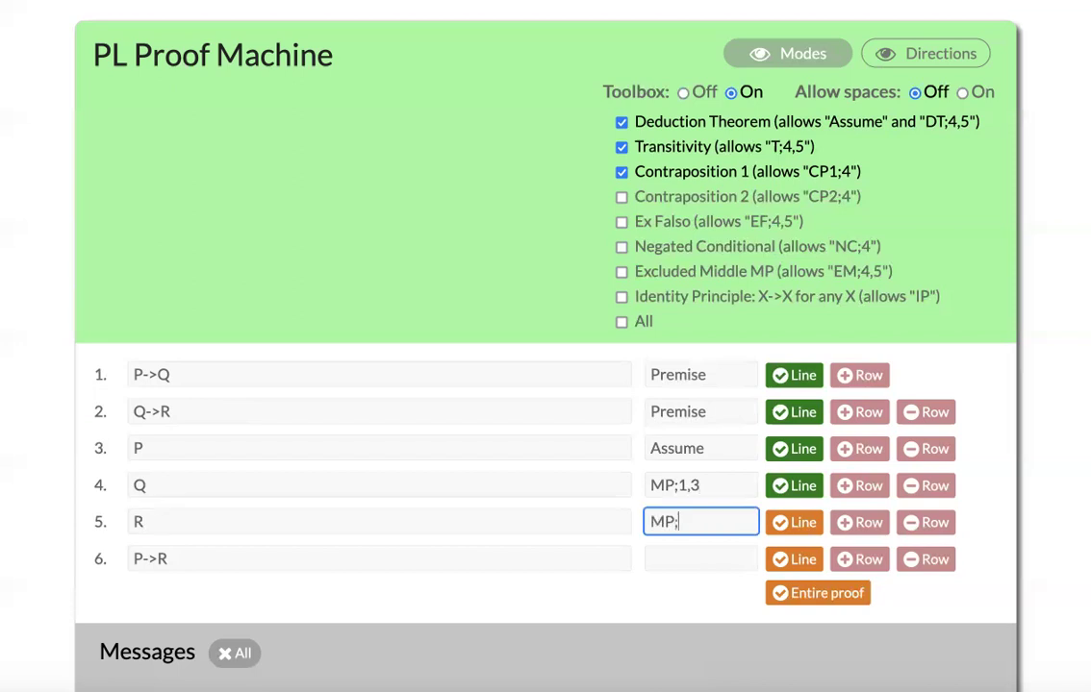
pyautogui.write('2,4')
pyautogui.press('Tab')
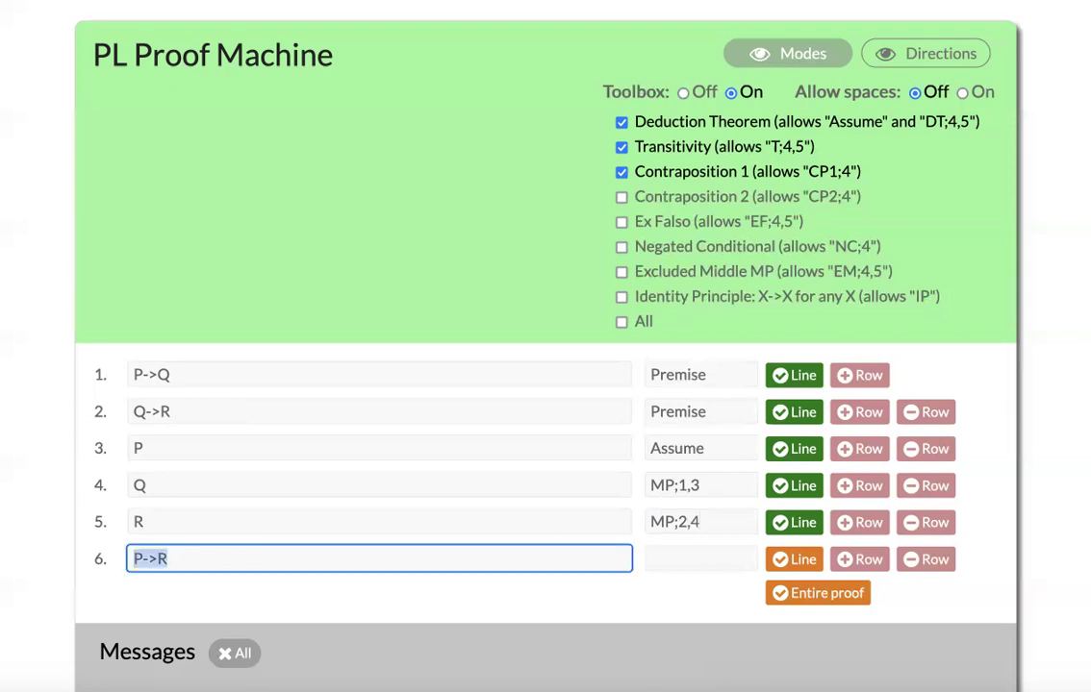
# - Cite DT;3,5 for the conclusion on line 6 and check the line
pyautogui.press('Tab')
pyautogui.write('DT;')
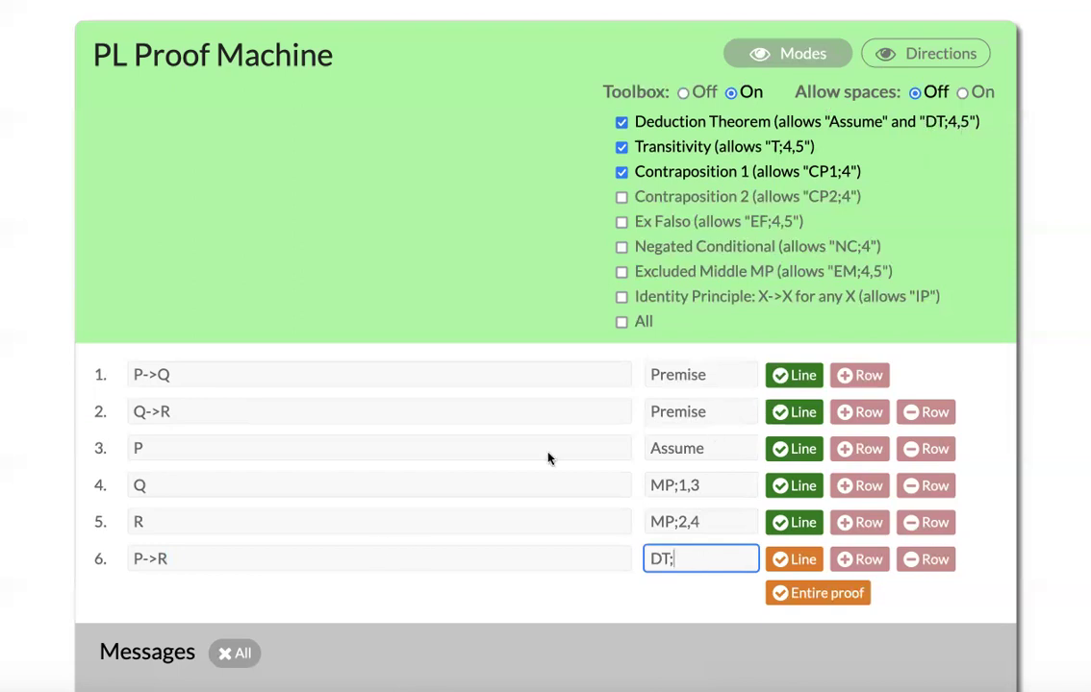
pyautogui.write('3,5')
pyautogui.press('Return')
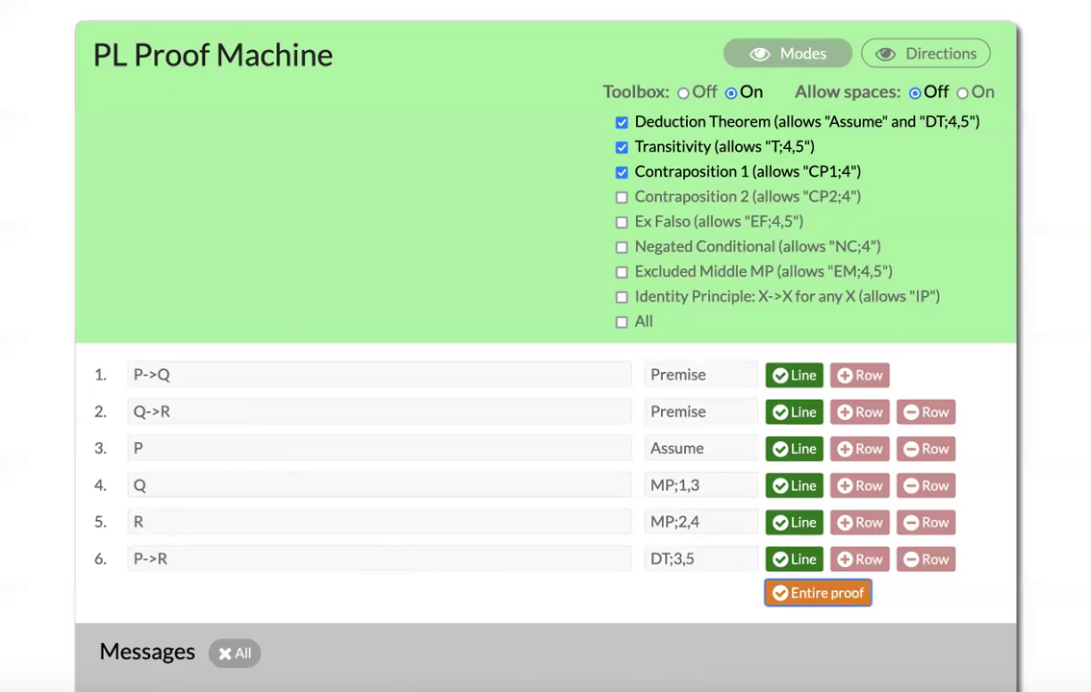
# - Check the entire proof and read the message given for it
pyautogui.click(785, 591)
pyautogui.scroll(-2, 626, 588)
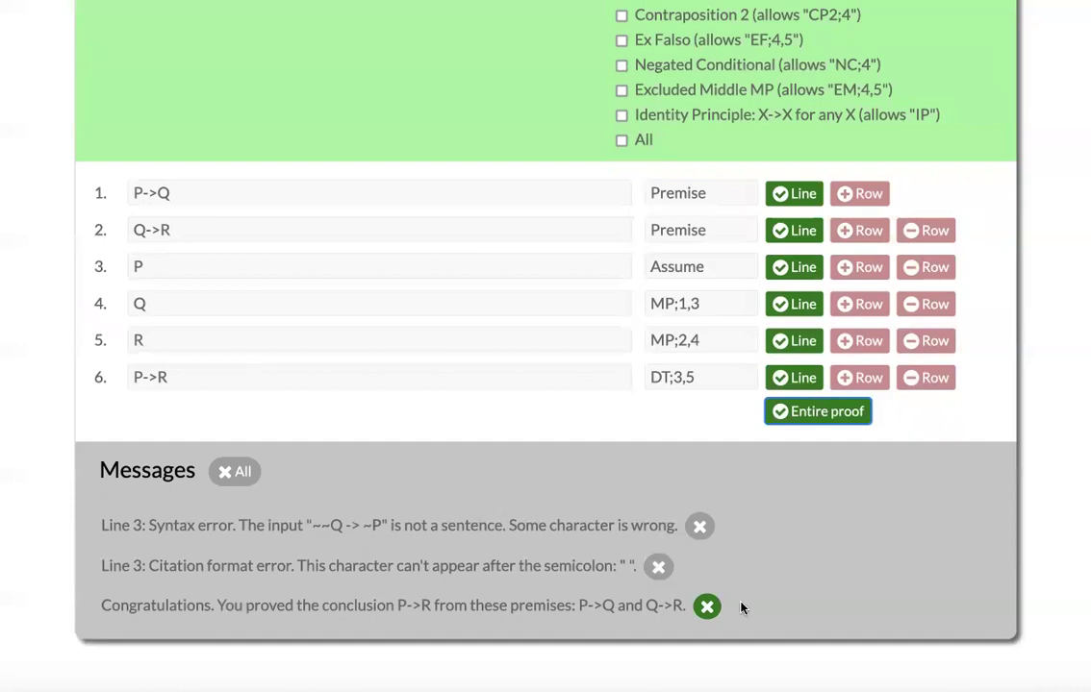
pyautogui.moveTo(98, 612); pyautogui.dragTo(664, 618)
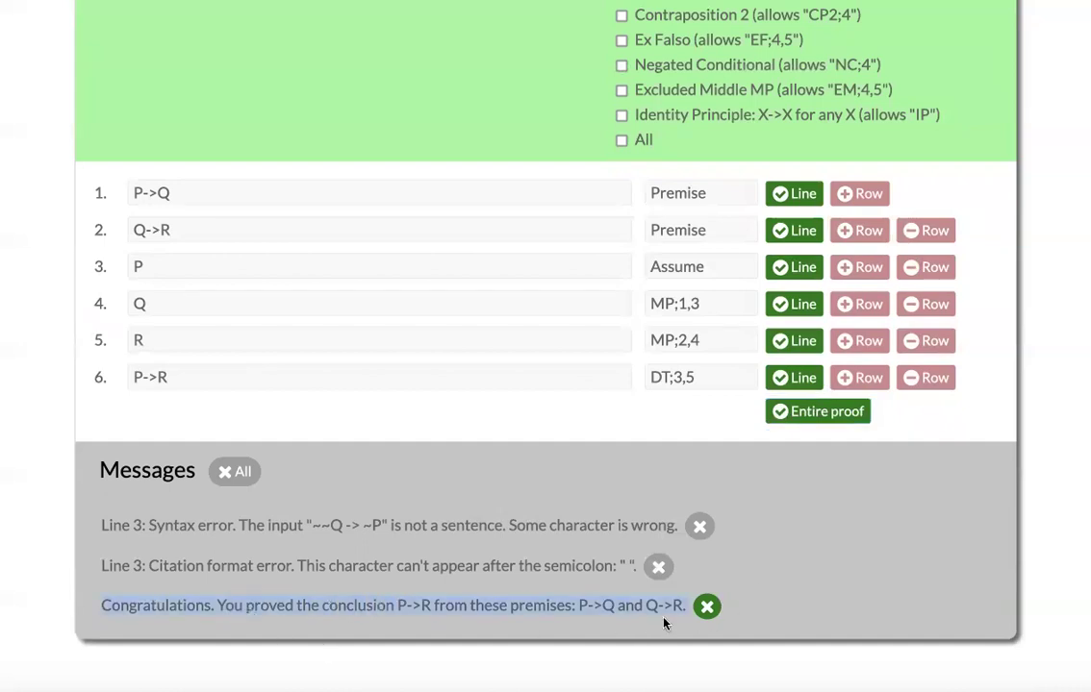
# - Enable Contraposition 2 in the toolbox, and switch the whole toolbox off
pyautogui.scroll(1, 509, 560)
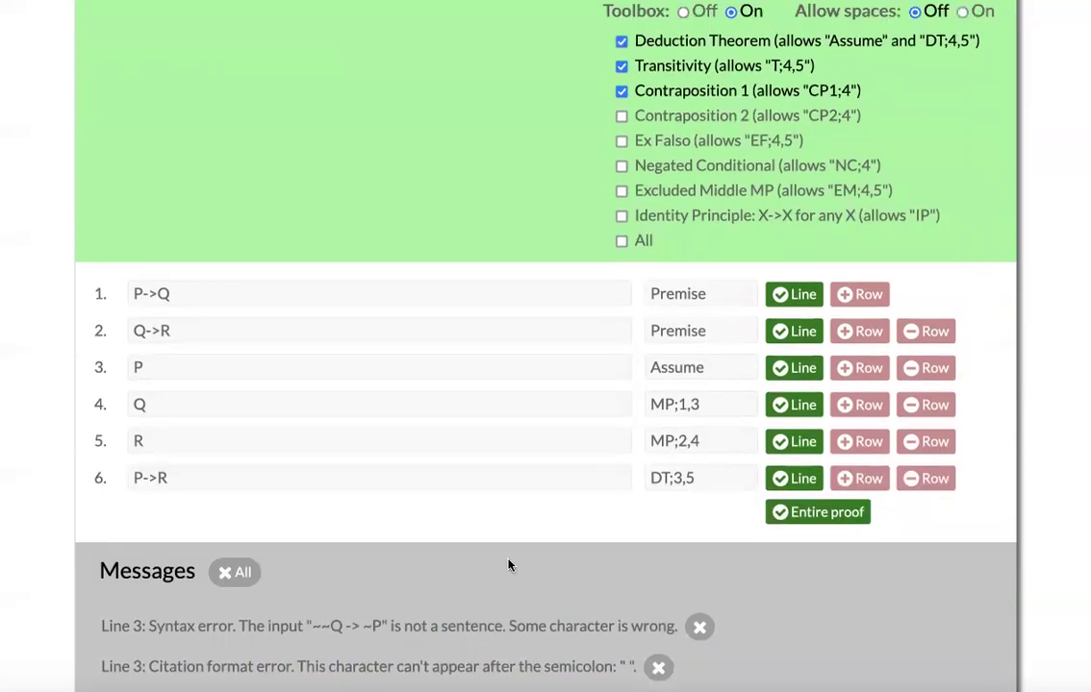
pyautogui.scroll(1, 590, 193)
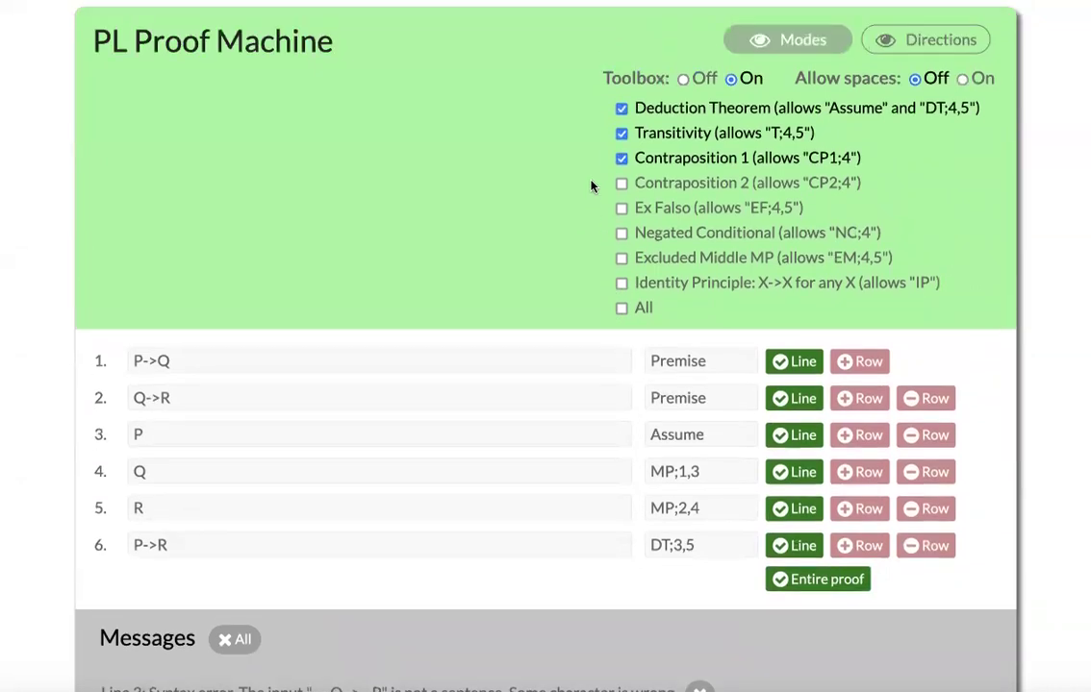
pyautogui.click(621, 183)
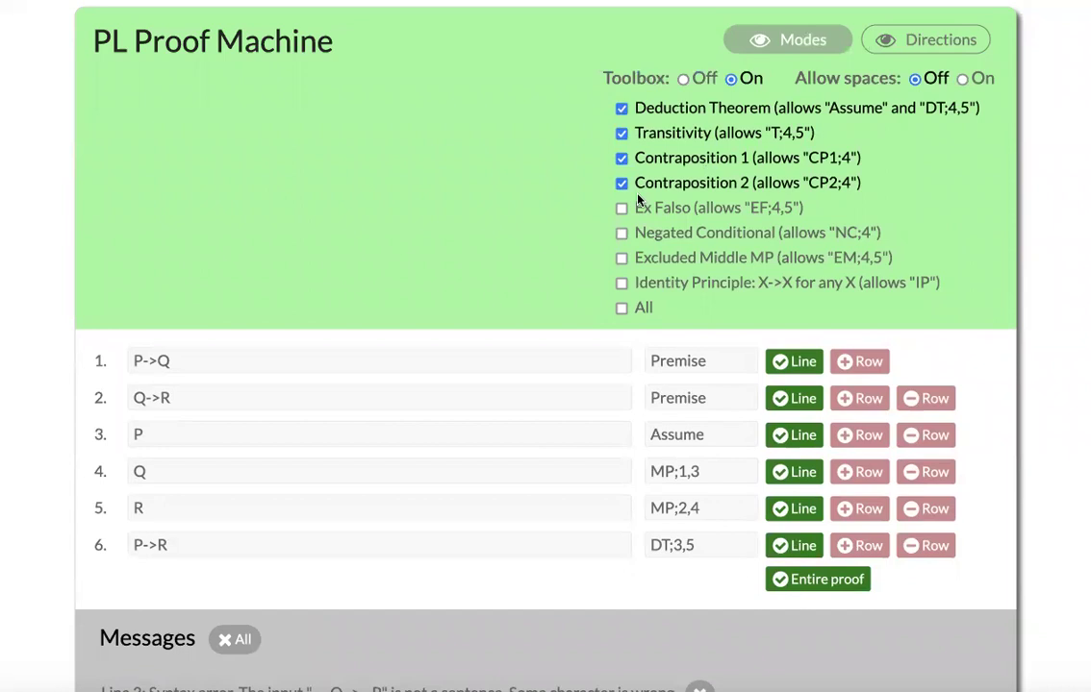
pyautogui.click(682, 79)
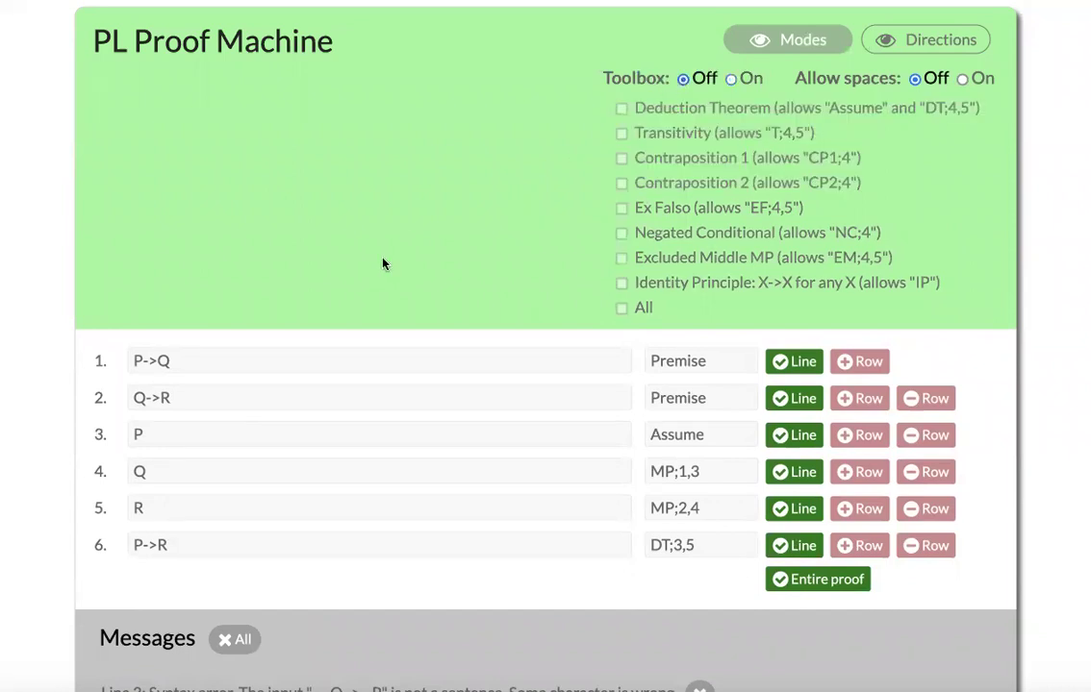
# - Open the Level 2 practice problem "Contraposition 1" from the PL Practice Problems
pyautogui.scroll(3, 382, 263)
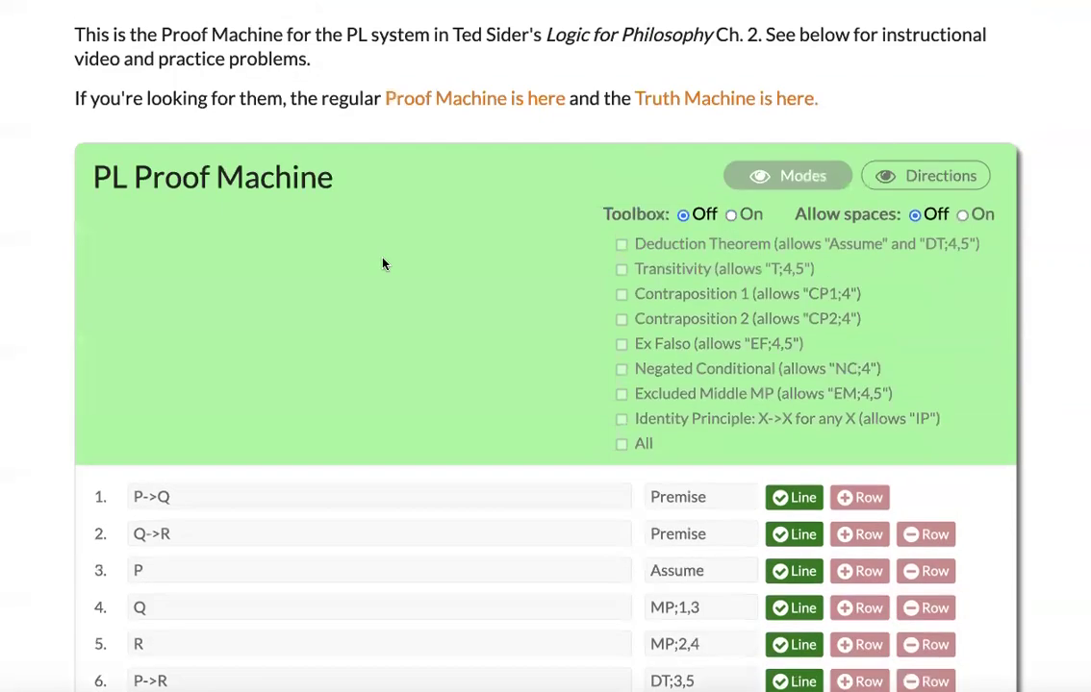
pyautogui.scroll(-2, 382, 264)
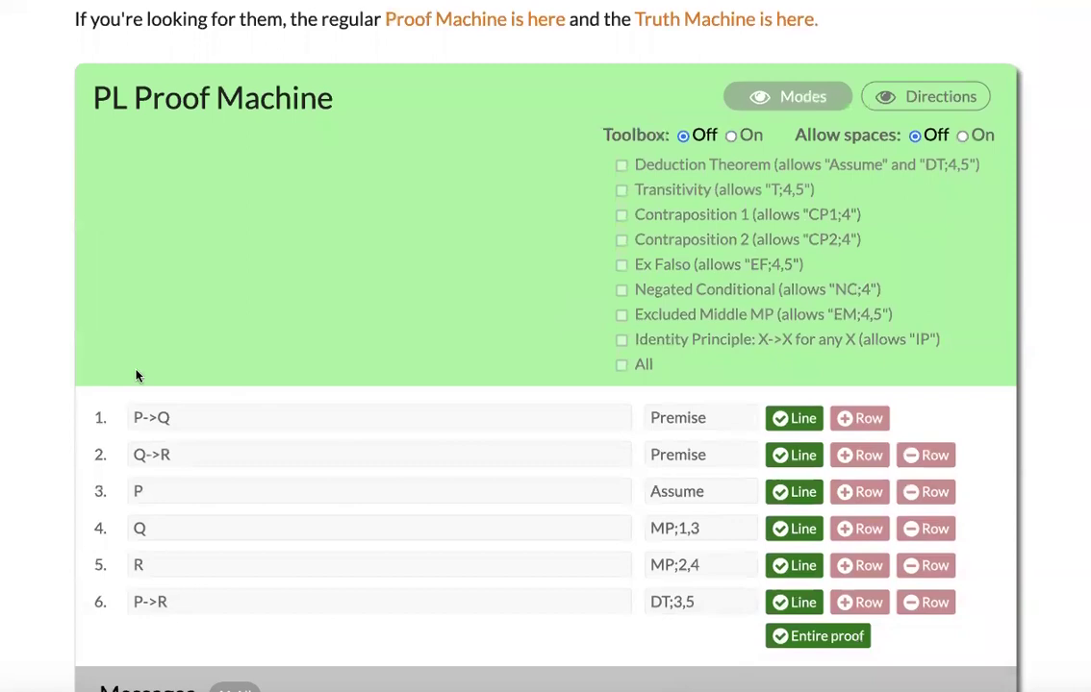
pyautogui.scroll(-10, 136, 377)
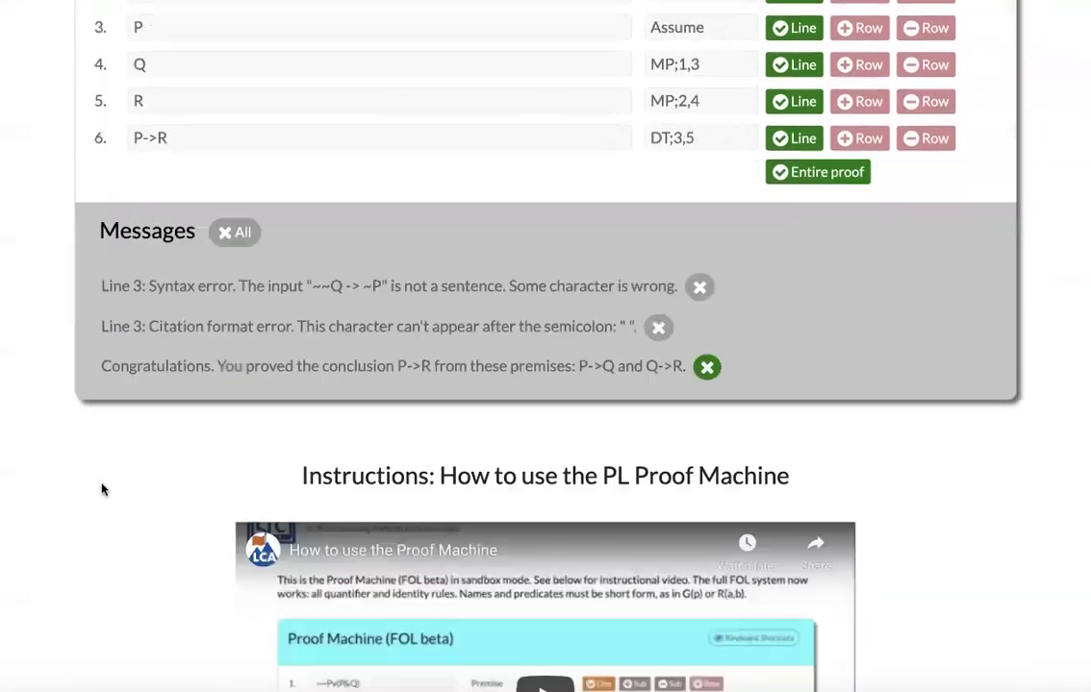
pyautogui.scroll(-15, 102, 490)
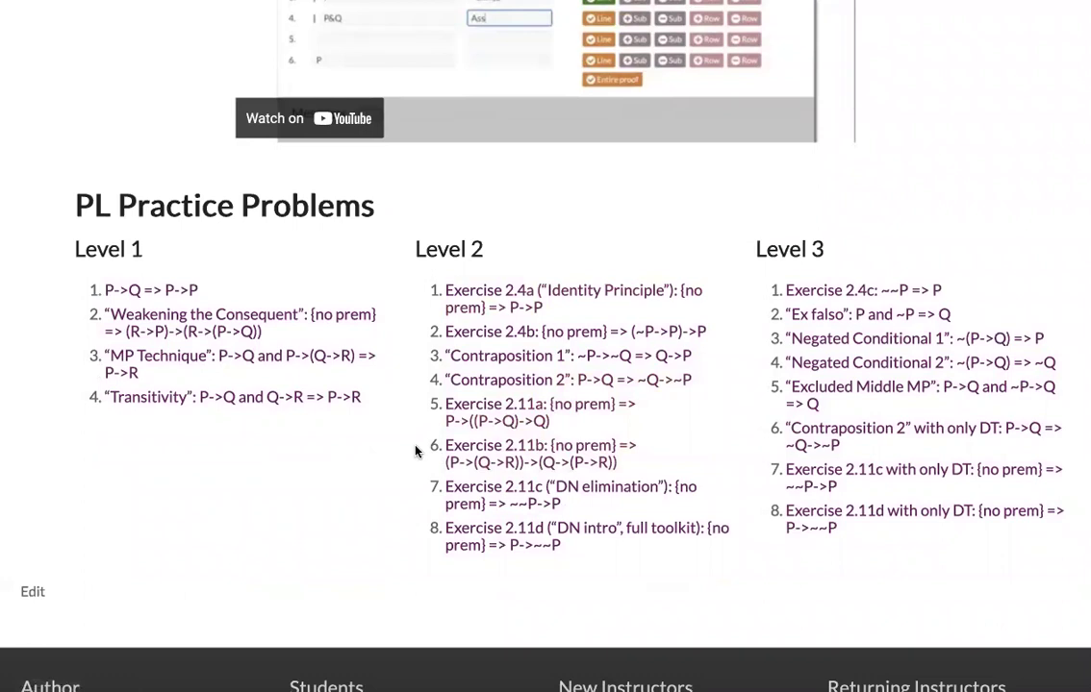
pyautogui.click(480, 356)
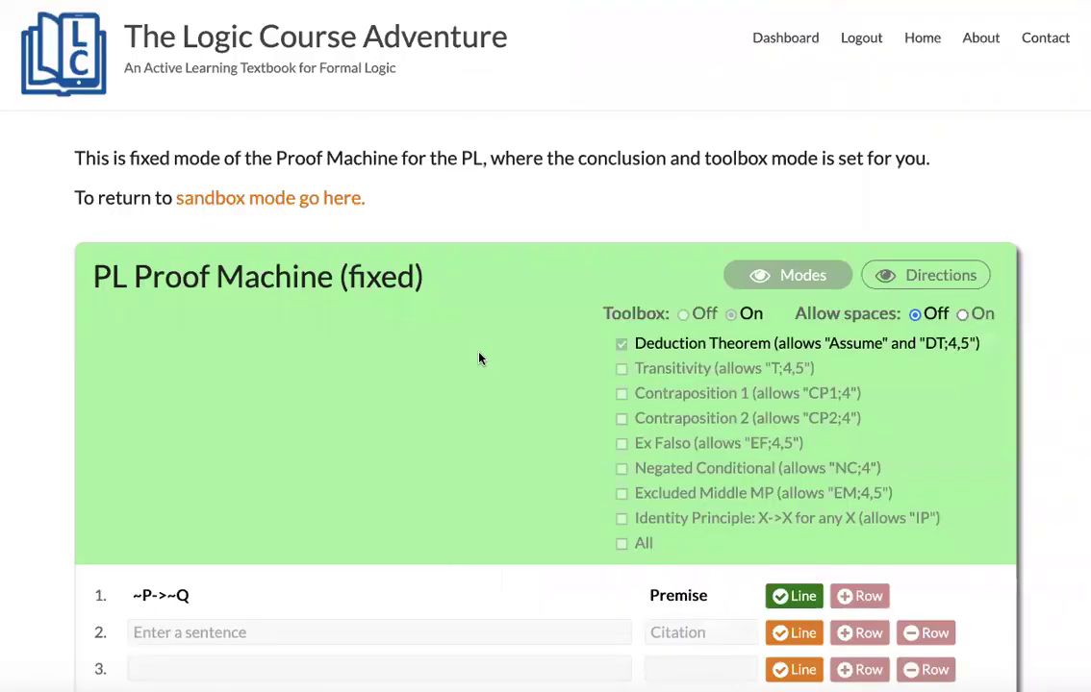
# - Review the preset lines of the Contraposition 1 problem and highlight the Premise citation on line 1
pyautogui.scroll(-2, 479, 359)
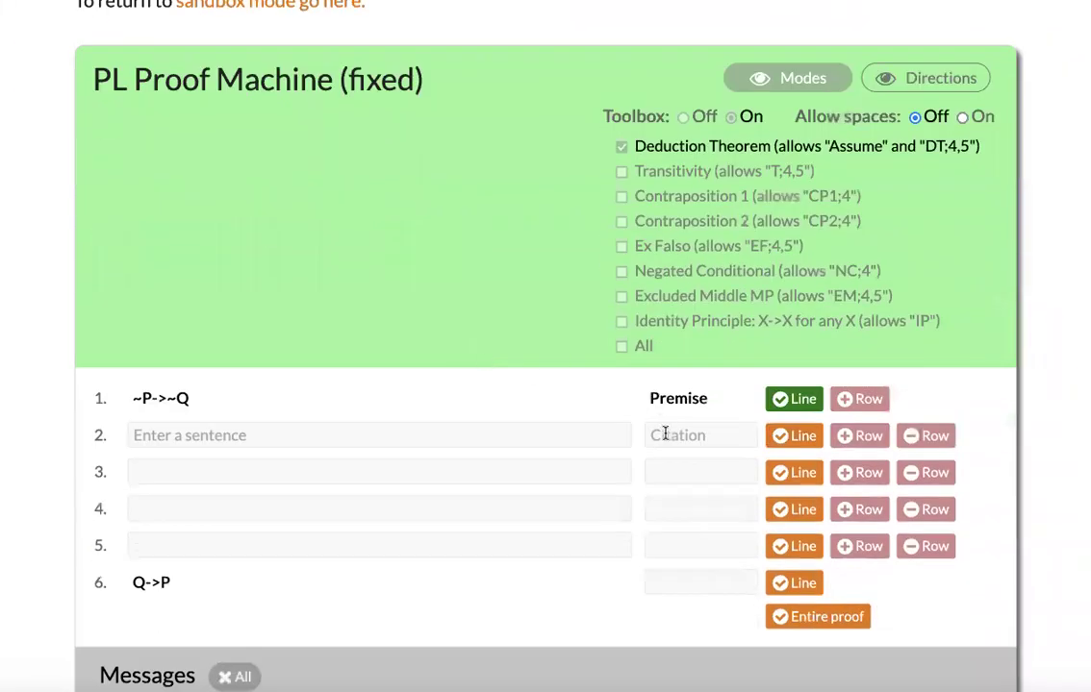
pyautogui.doubleClick(678, 399)
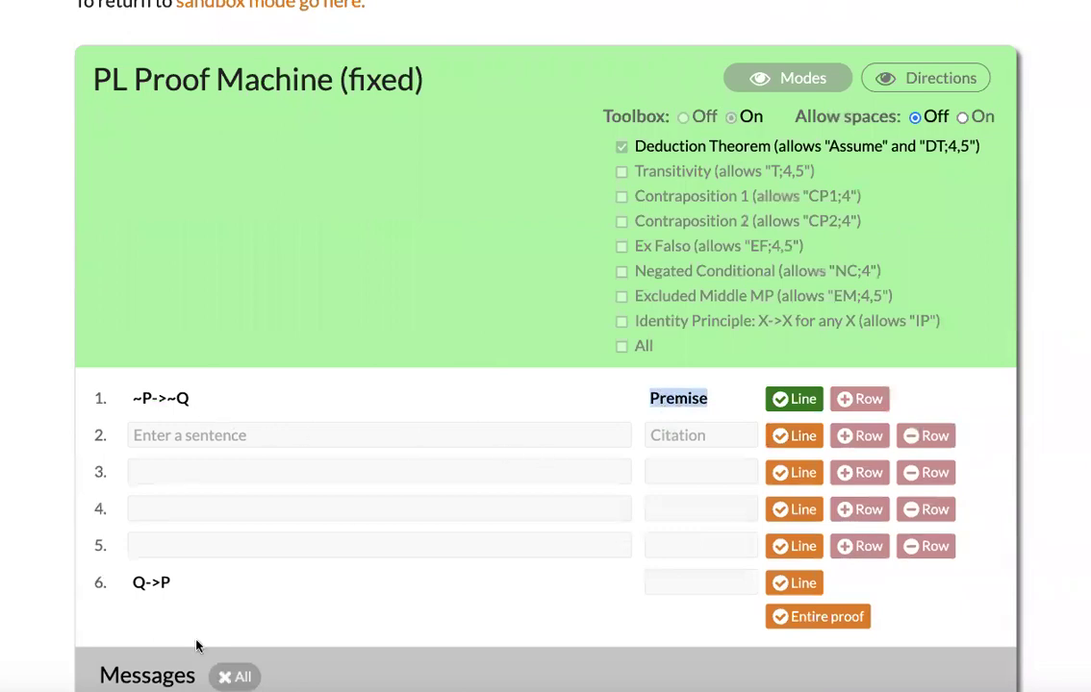
pyautogui.click(710, 581)
pyautogui.write('P')
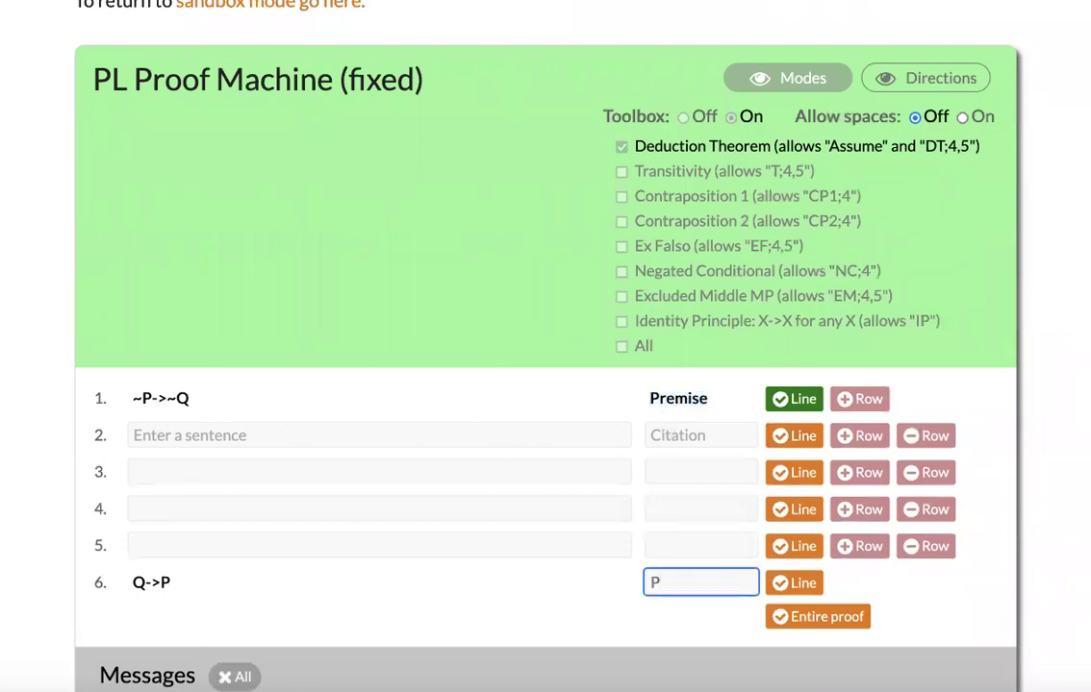
pyautogui.press('BackSpace')
pyautogui.click(231, 562)
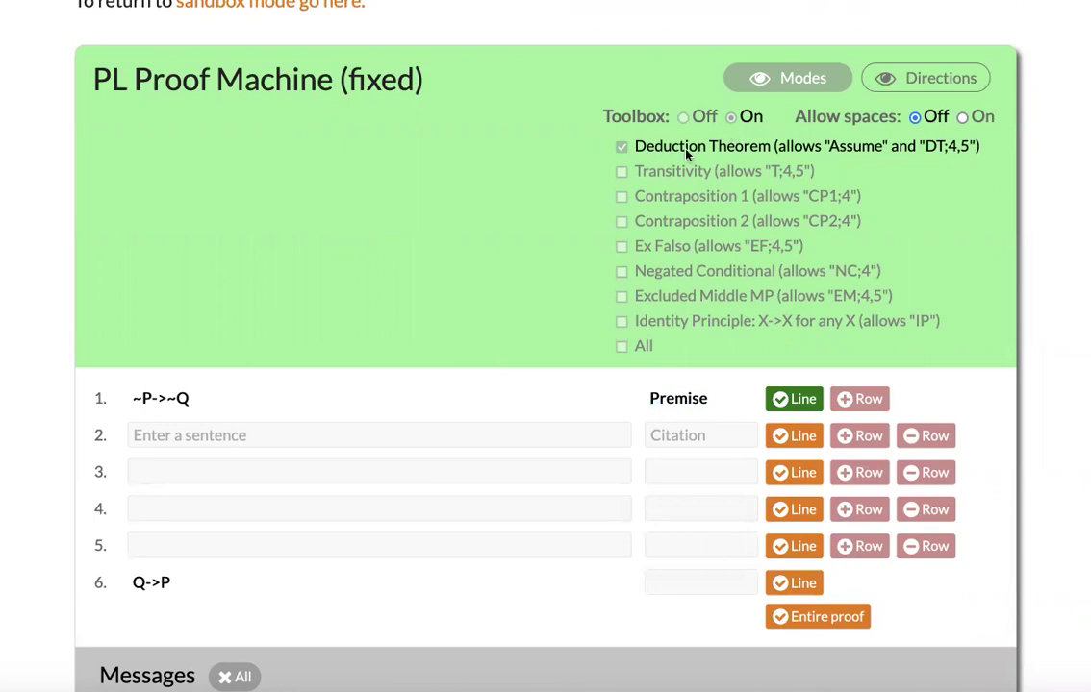
# - Highlight the Deduction Theorem entry in the toolbox to point out the rule allowed for this problem
pyautogui.moveTo(644, 146); pyautogui.dragTo(977, 152)
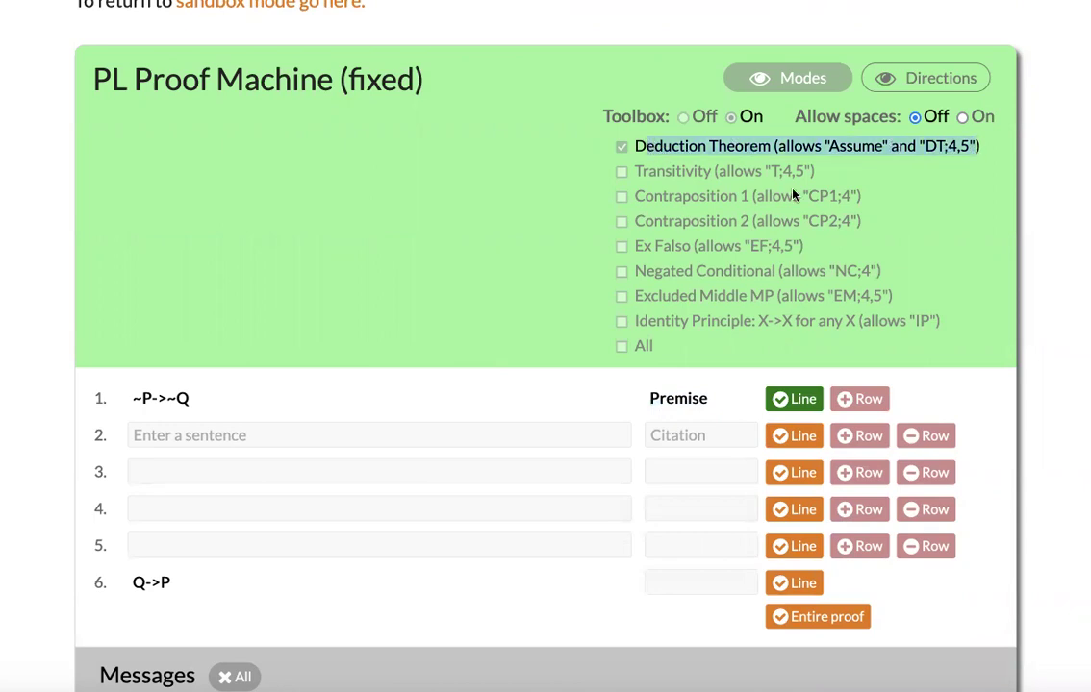
pyautogui.click(516, 584)
# - Open the Level 2 practice problem "Contraposition 2" from the PL Practice Problems
pyautogui.scroll(-2, 361, 602)
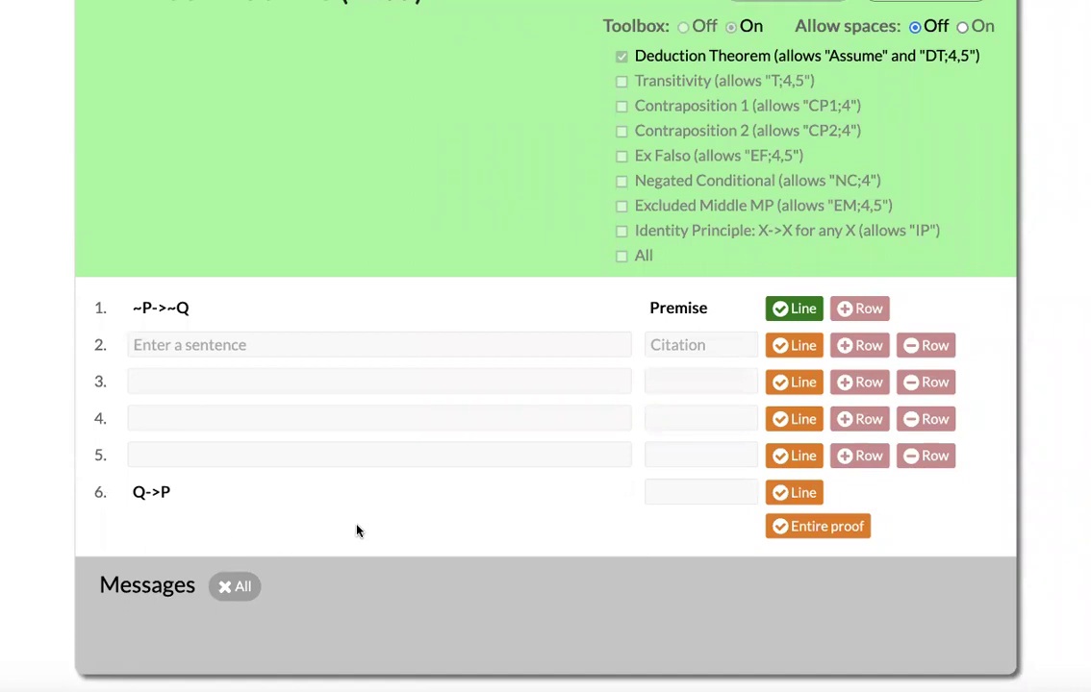
pyautogui.scroll(-5, 357, 528)
pyautogui.scroll(-7, 359, 532)
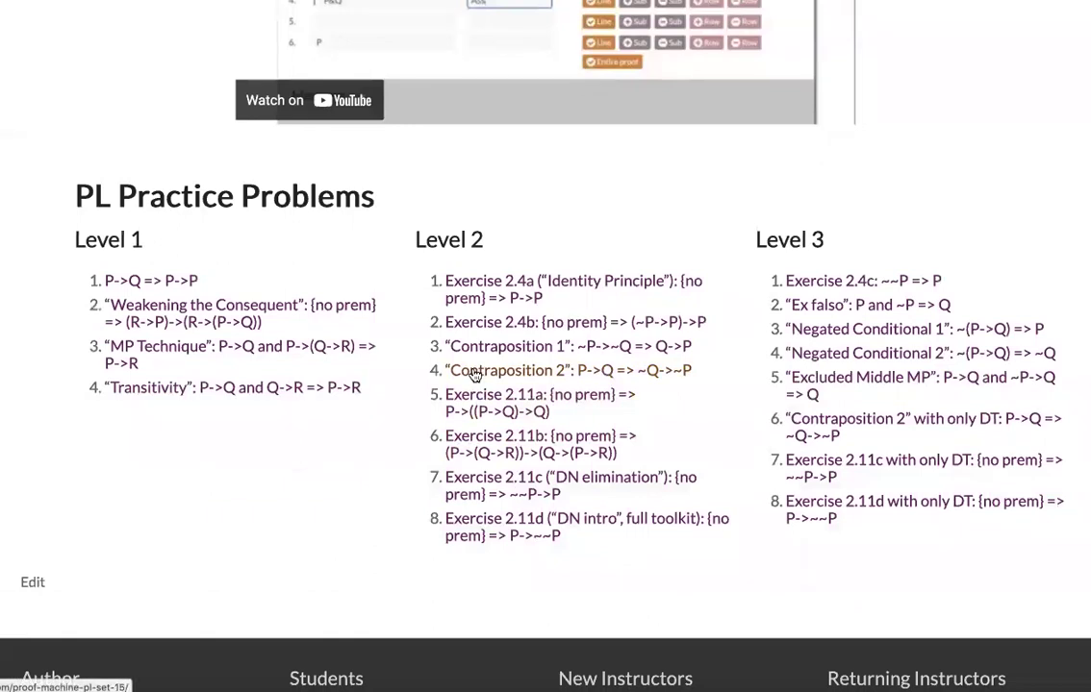
pyautogui.click(474, 373)
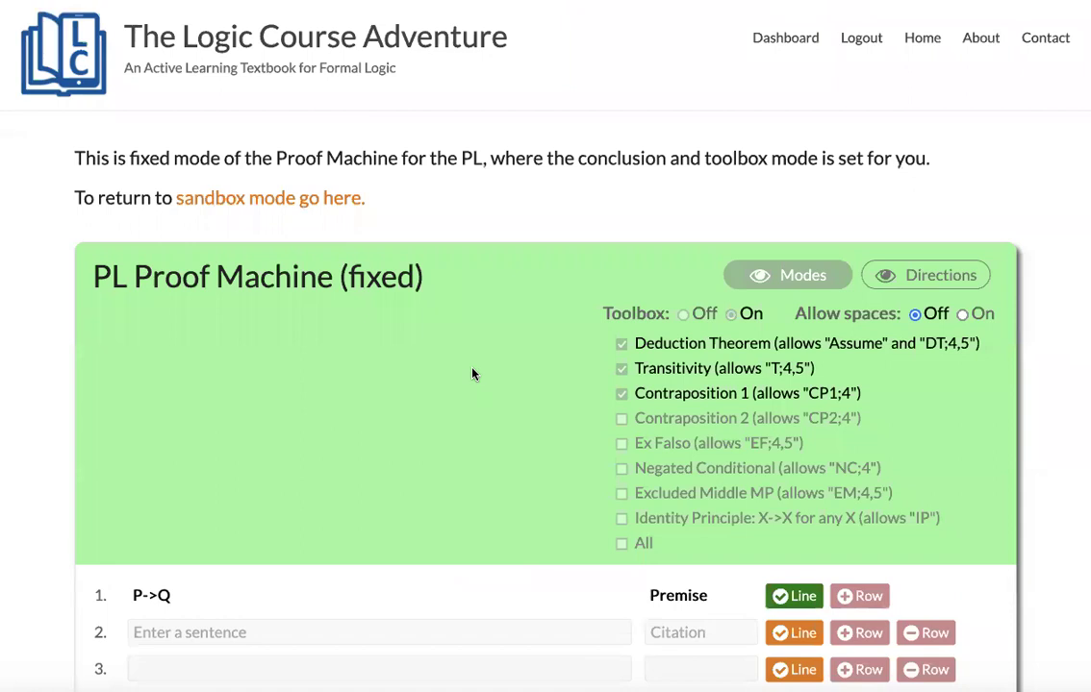
# - Examine the toolbox of the Contraposition 2 problem, highlighting the Deduction Theorem, Transitivity and Contraposition 1 entries
pyautogui.scroll(-2, 472, 374)
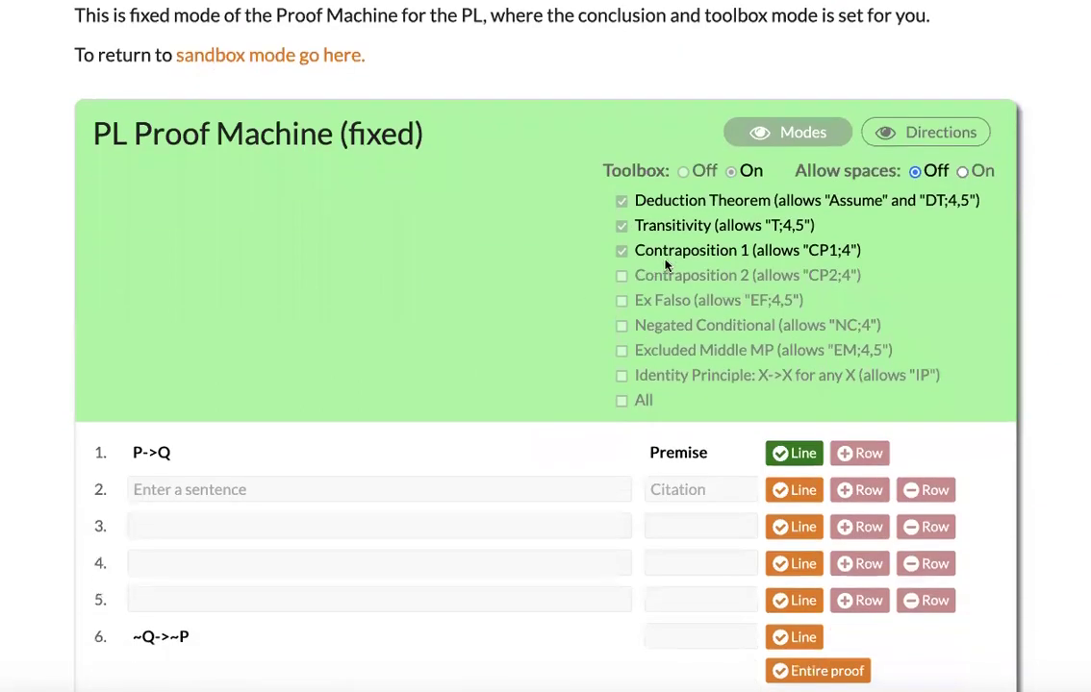
pyautogui.moveTo(687, 251); pyautogui.dragTo(638, 212)
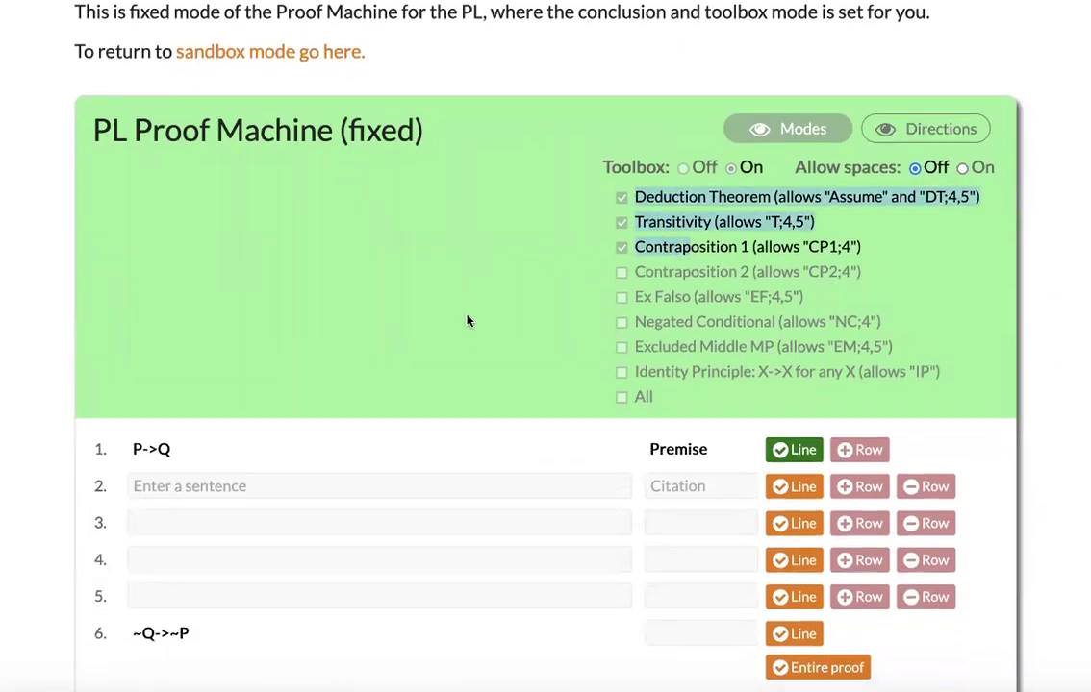
pyautogui.scroll(-1, 467, 318)
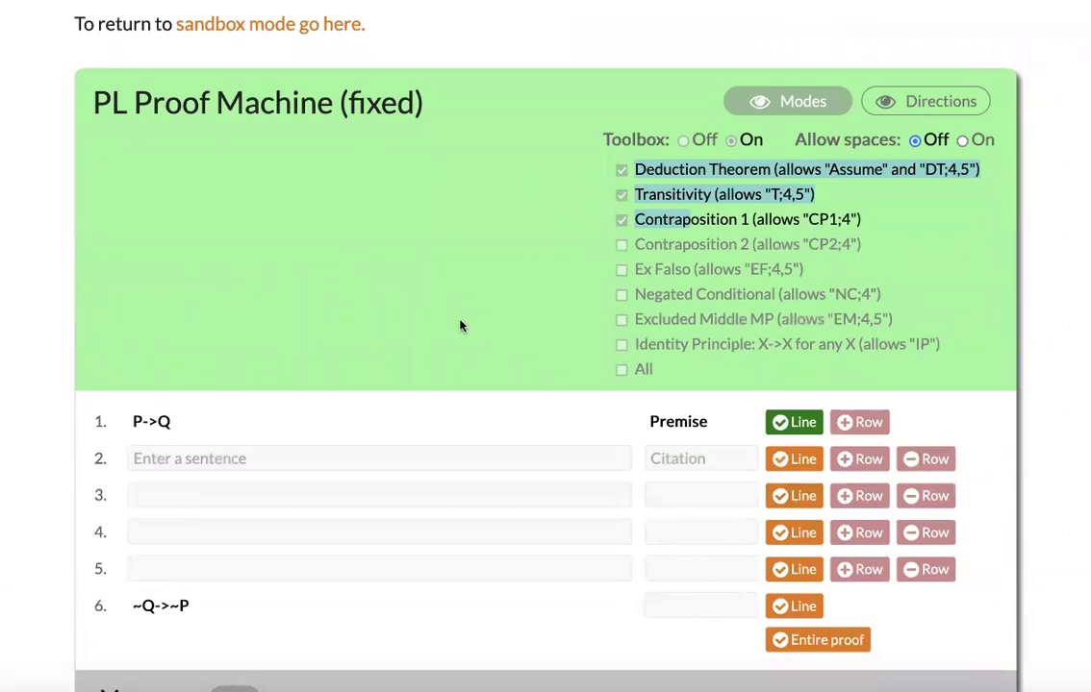
pyautogui.click(504, 306)
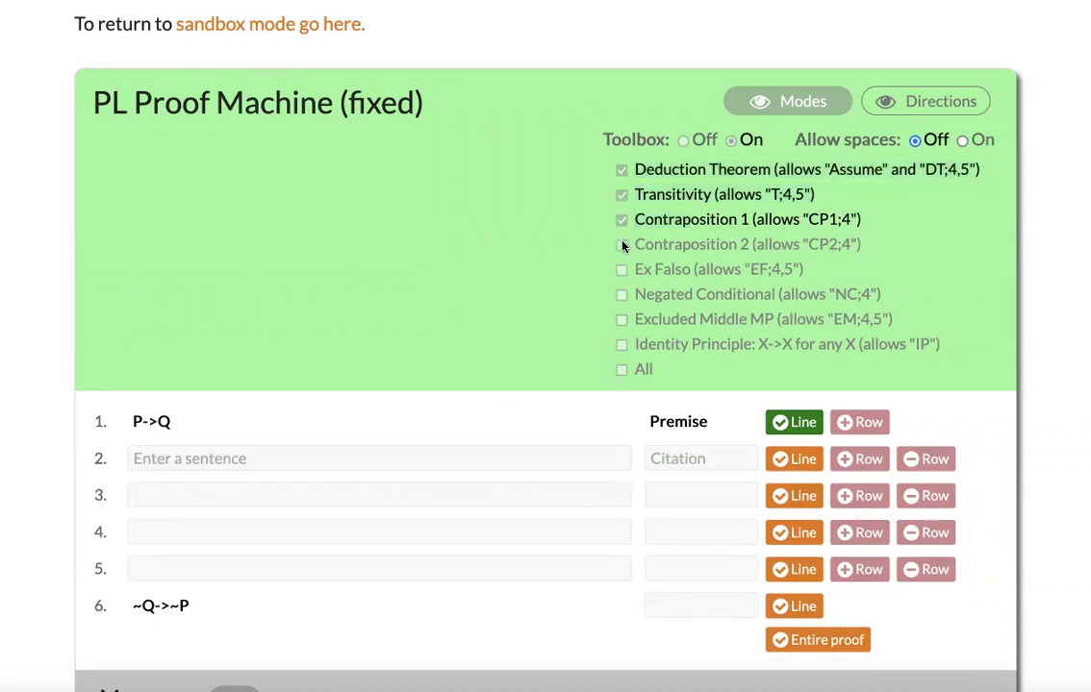
pyautogui.moveTo(667, 219); pyautogui.dragTo(633, 170)
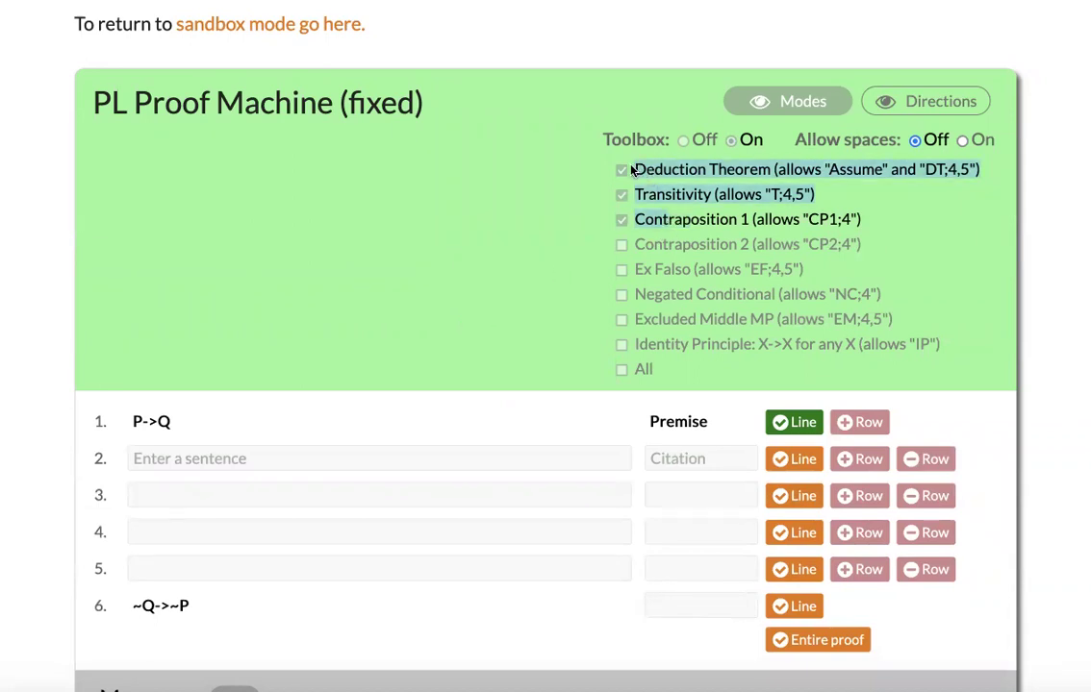